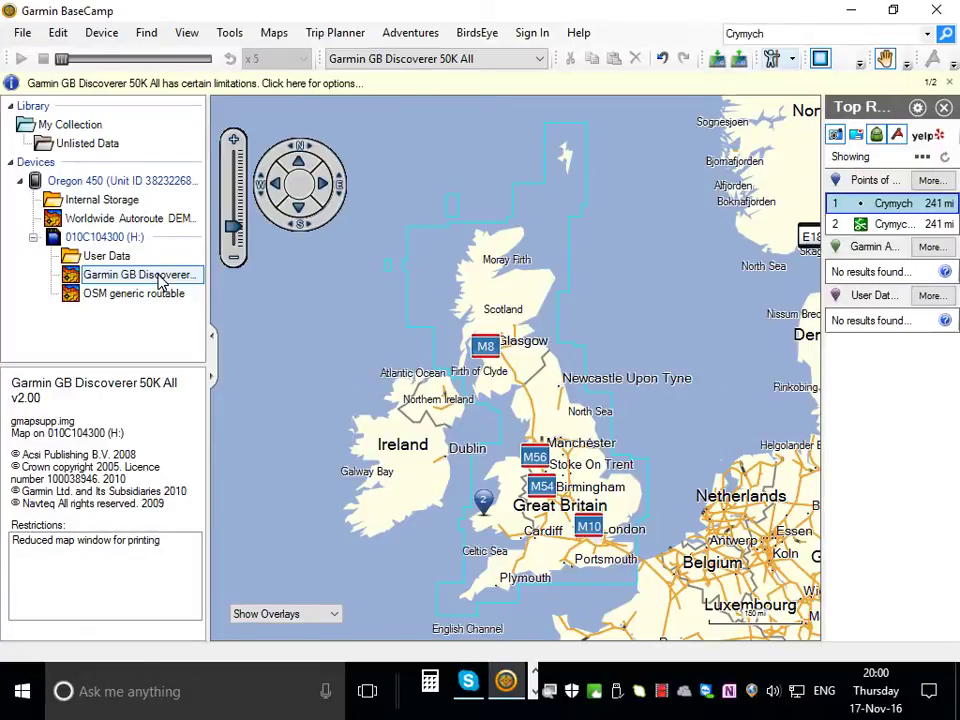
- Import bethlehem_4,5m.gpx from Desktop > A Carmarthen Rambler into My Collection
click(88, 126)
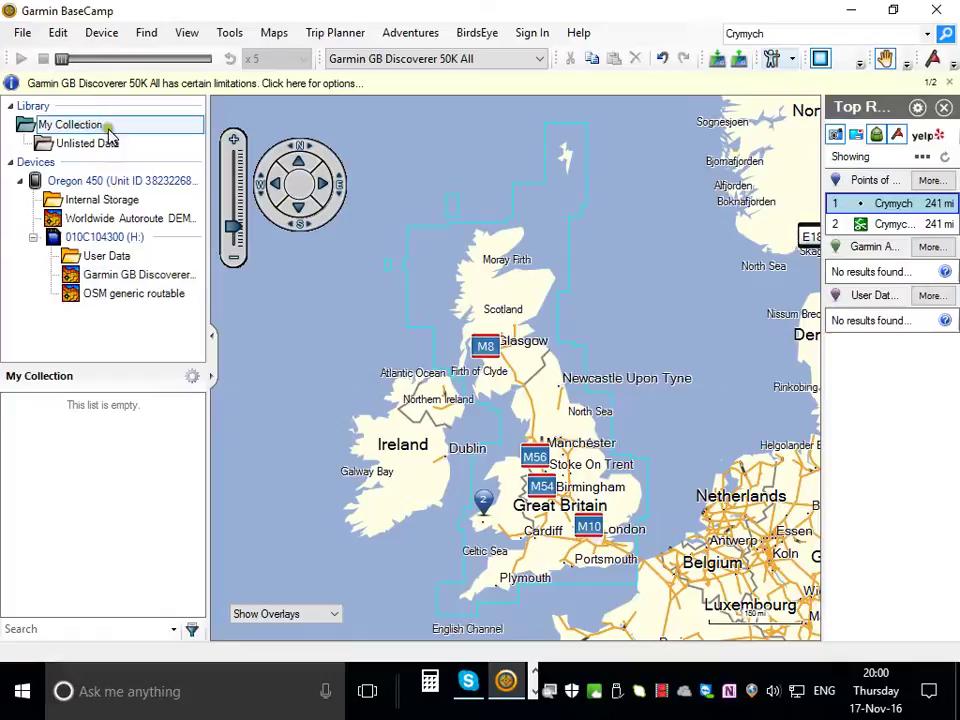
click(17, 26)
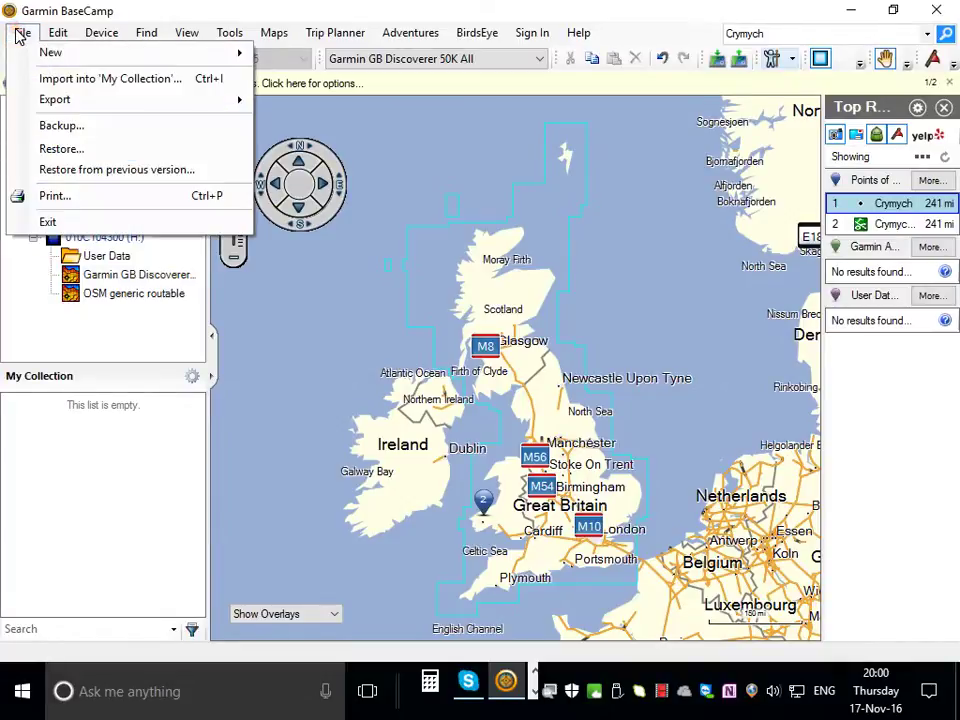
click(65, 80)
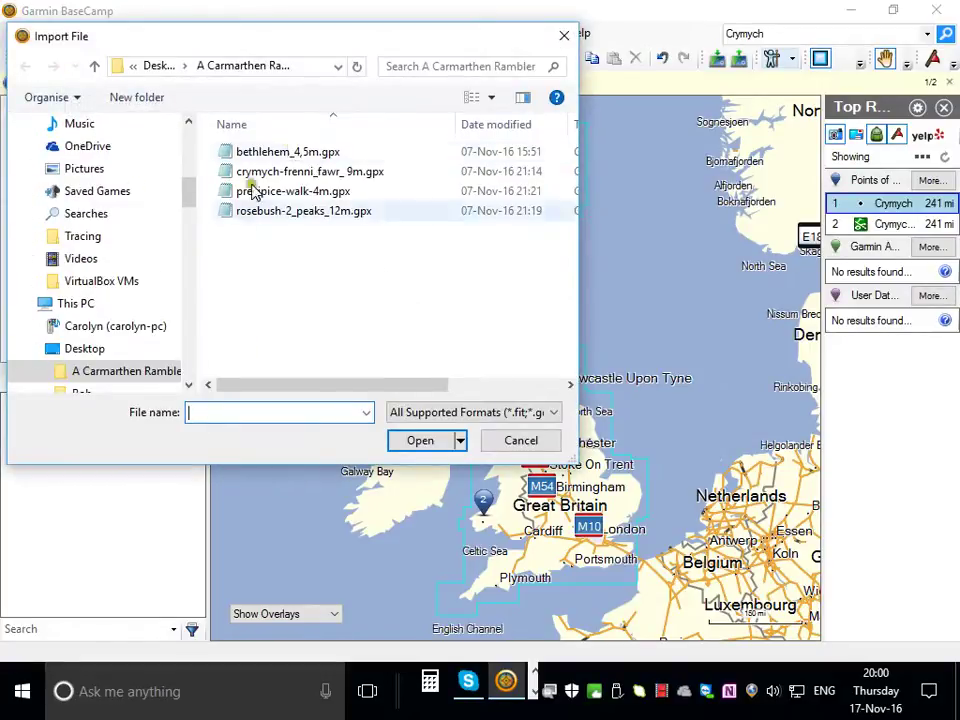
drag(191, 199, 186, 129)
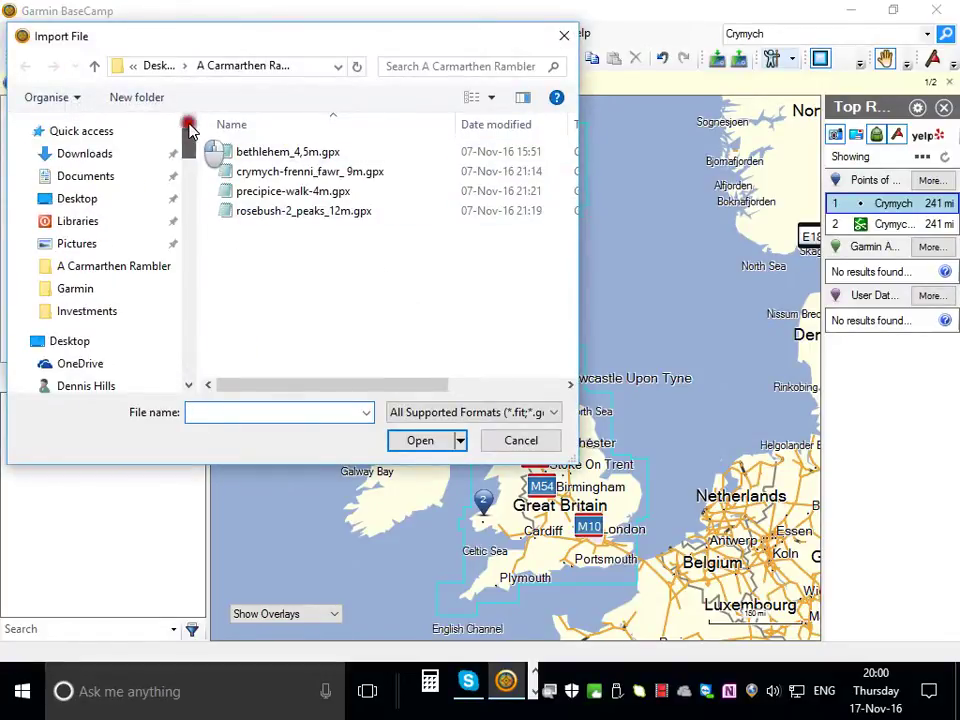
click(98, 154)
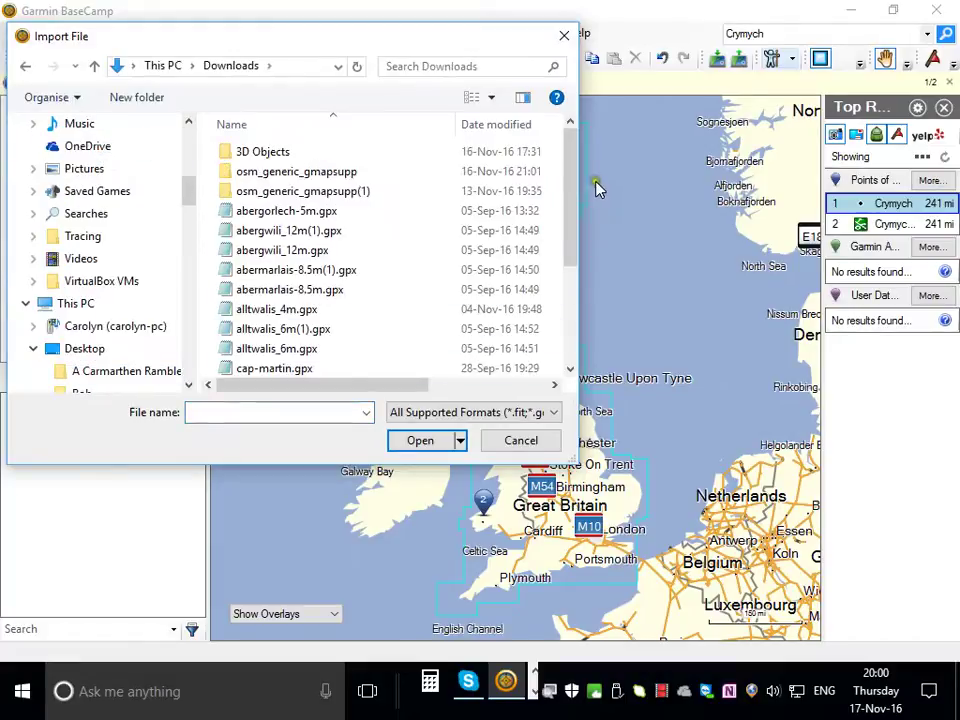
drag(186, 193, 185, 135)
click(77, 198)
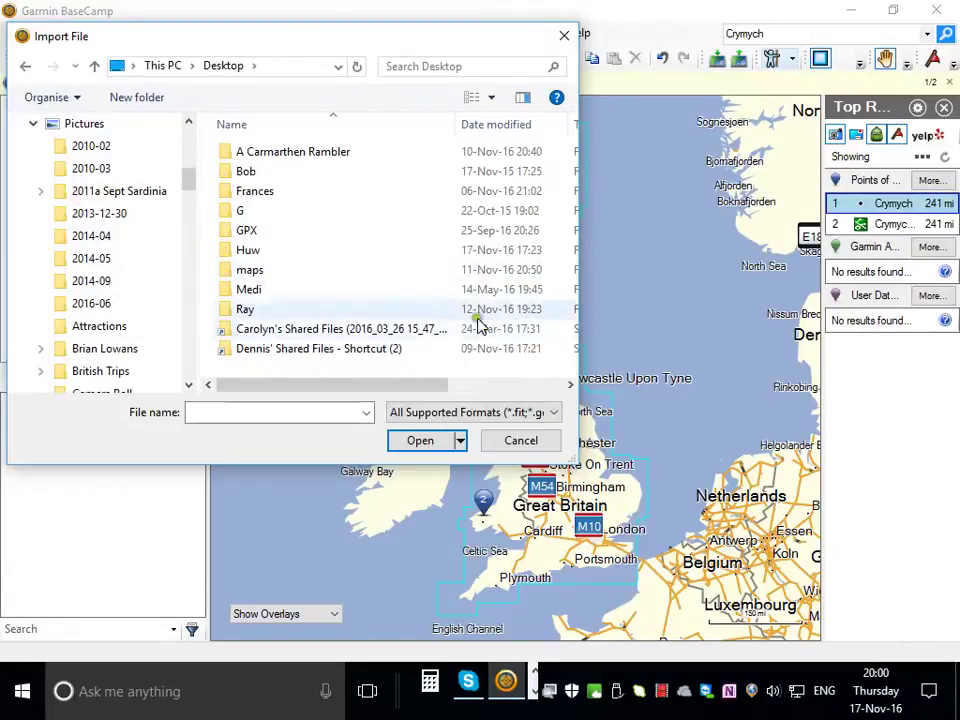
click(298, 156)
double_click(298, 156)
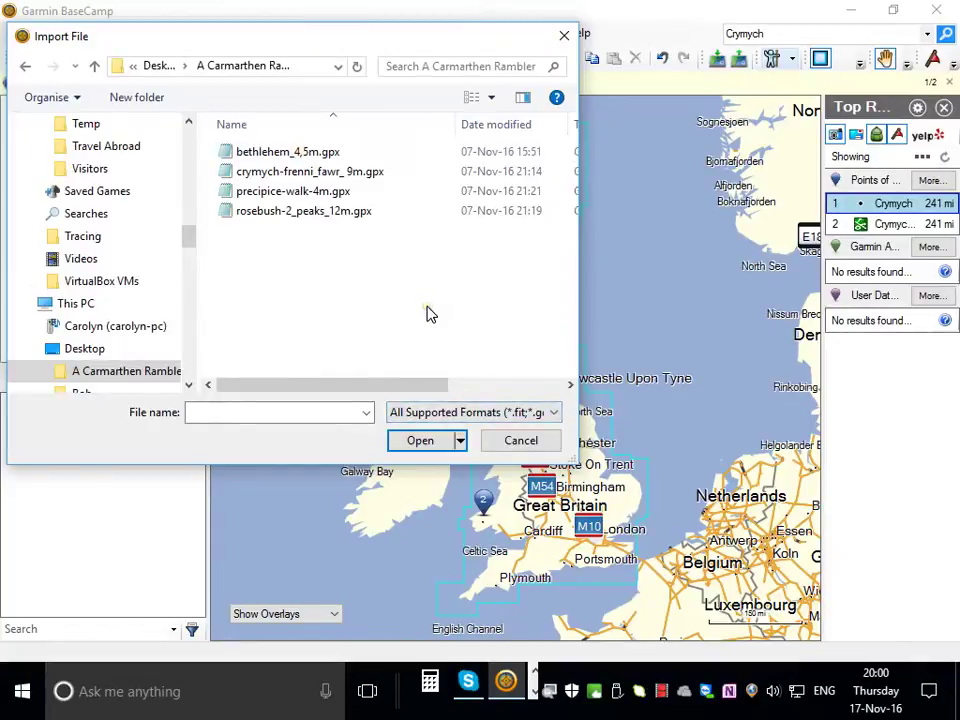
click(291, 156)
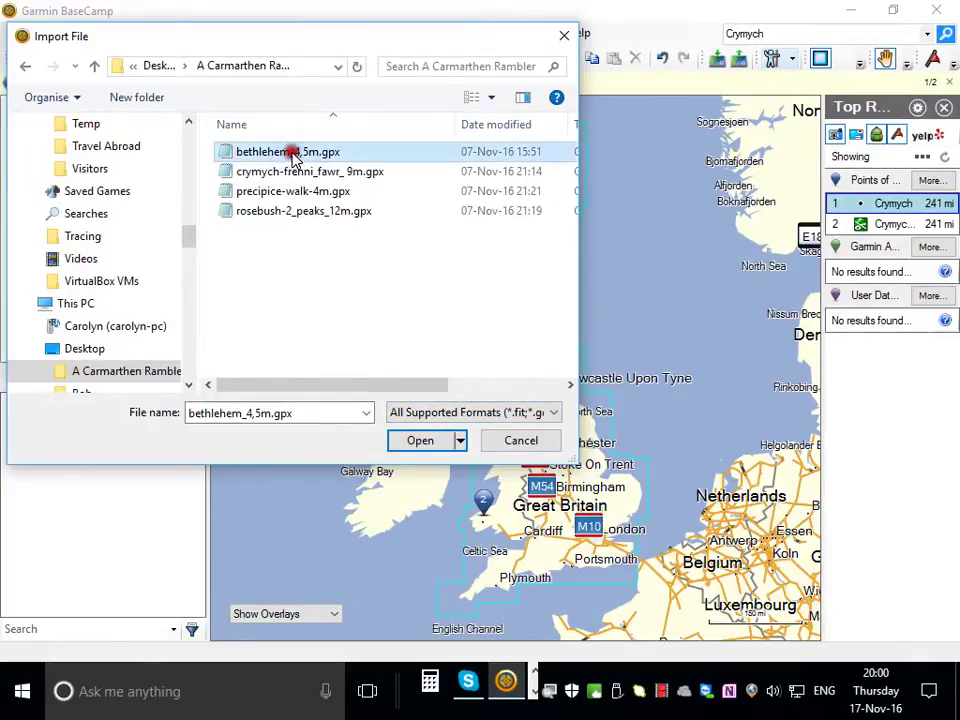
click(416, 441)
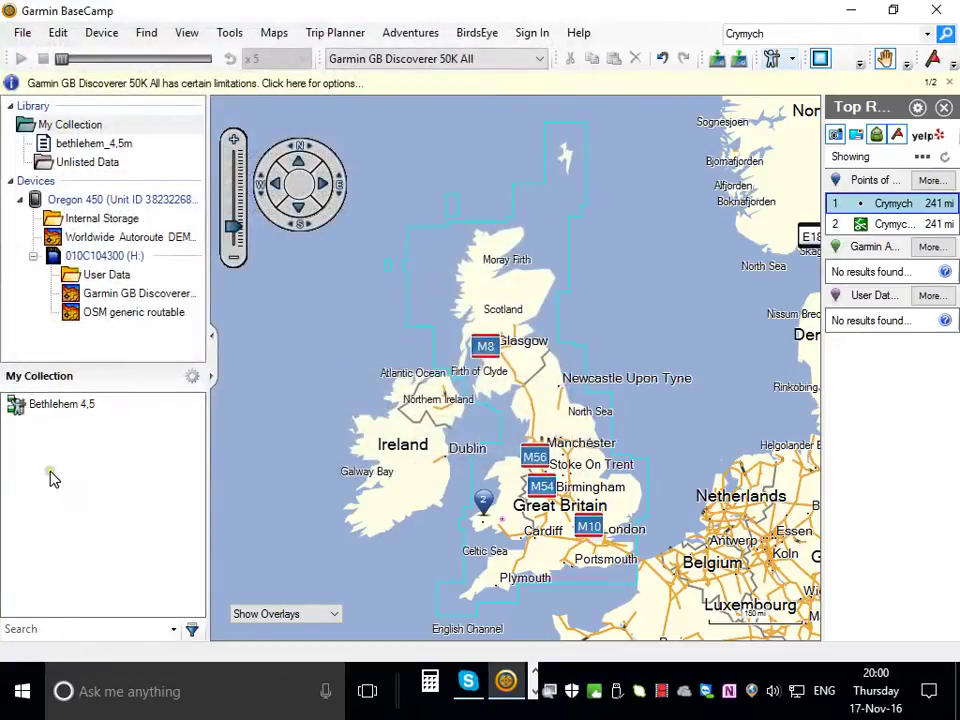
- Review the Bethlehem 4,5 route's via points and 4.6 mi distance, then close its properties
double_click(34, 406)
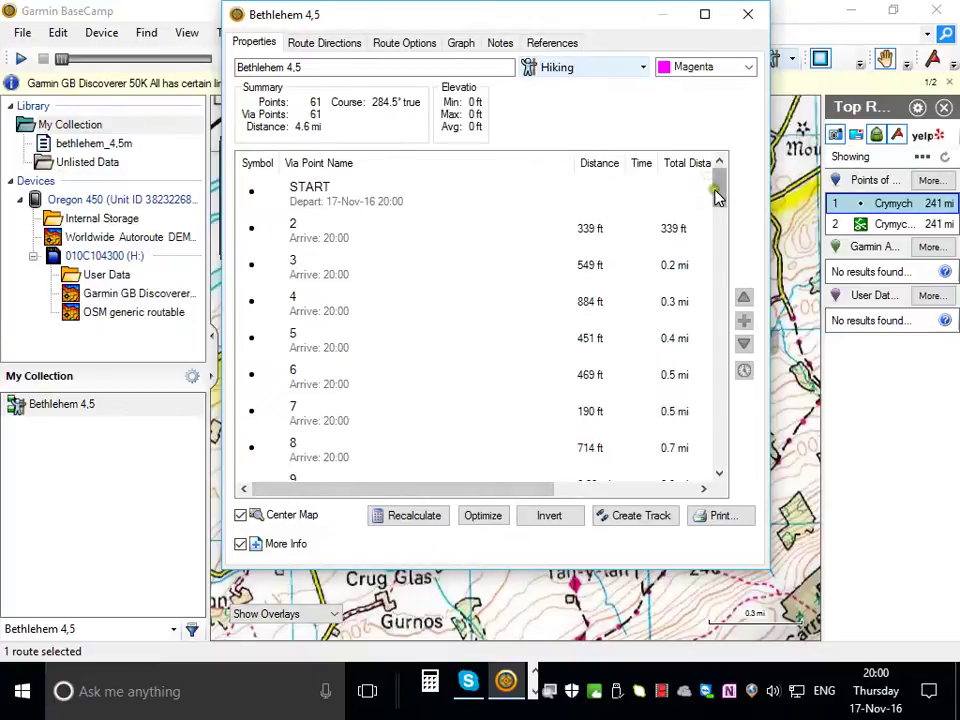
drag(719, 190, 576, 133)
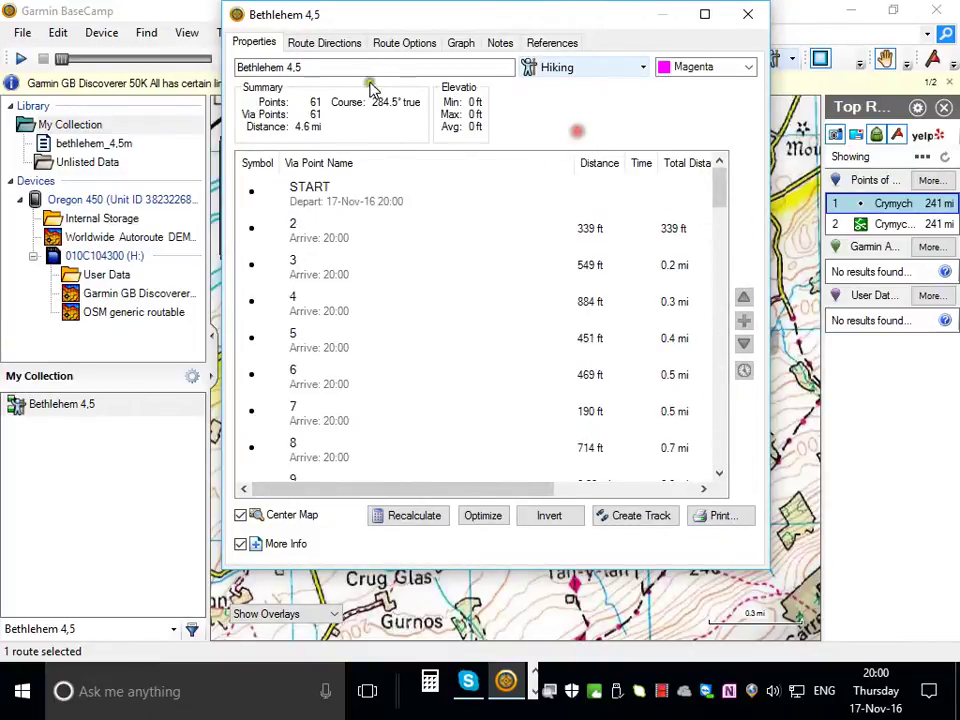
click(749, 20)
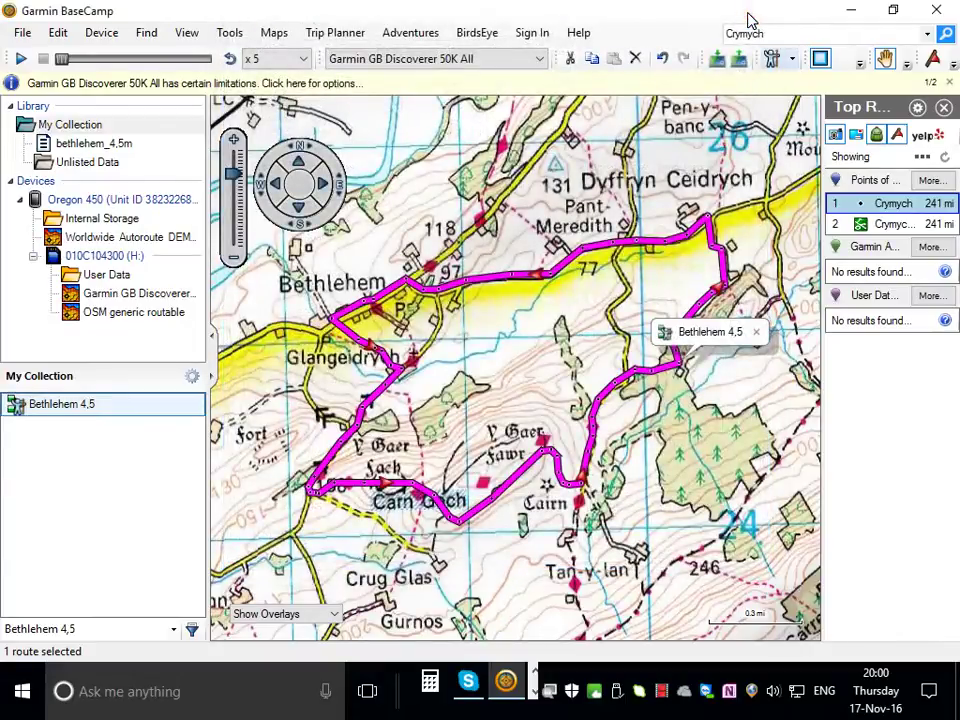
mouse_move(497, 687)
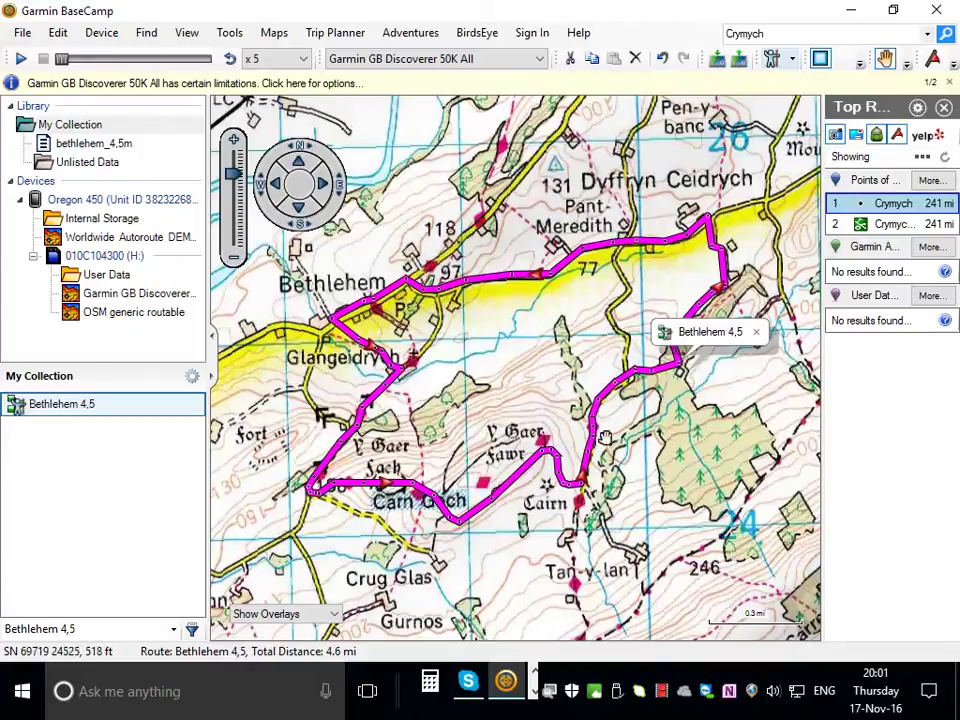
- Hide the Crymych results pane, then preview the print and page setup without printing
click(944, 106)
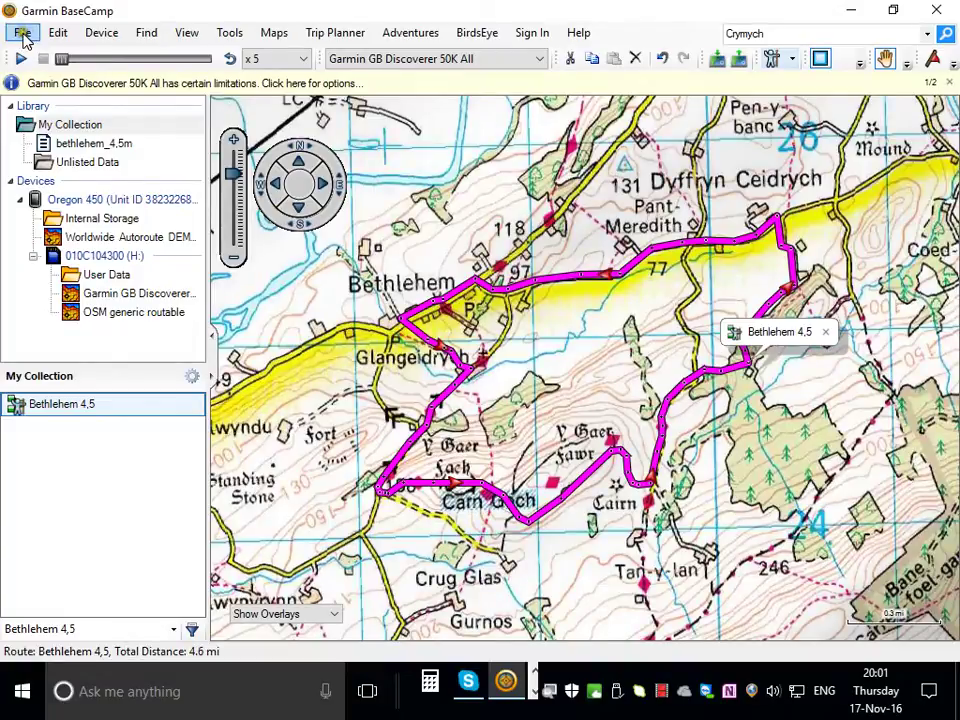
click(22, 33)
click(57, 198)
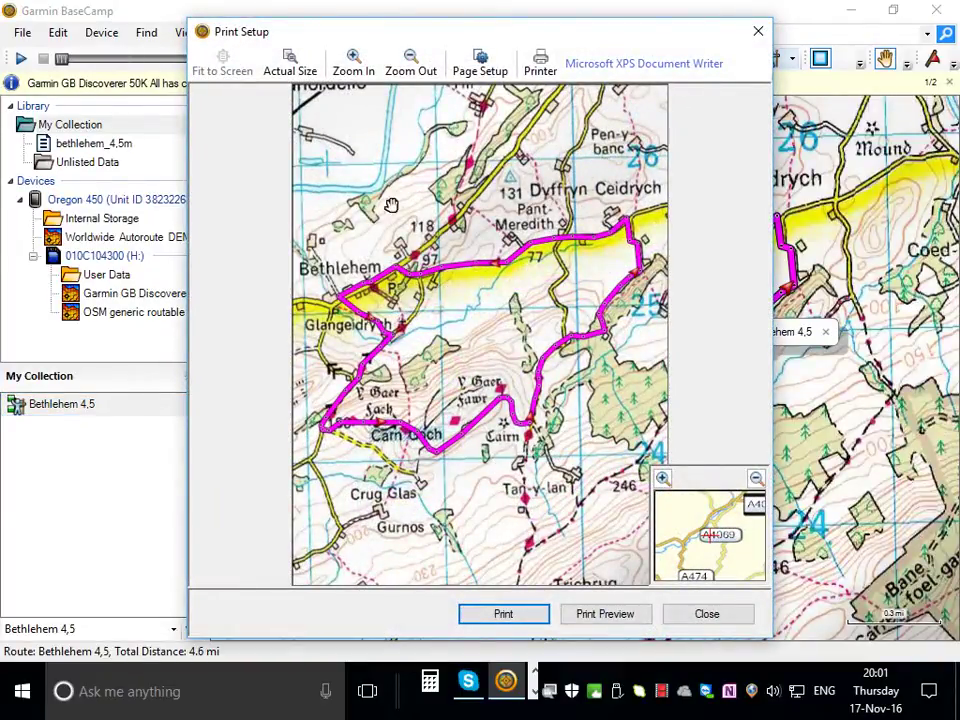
click(465, 63)
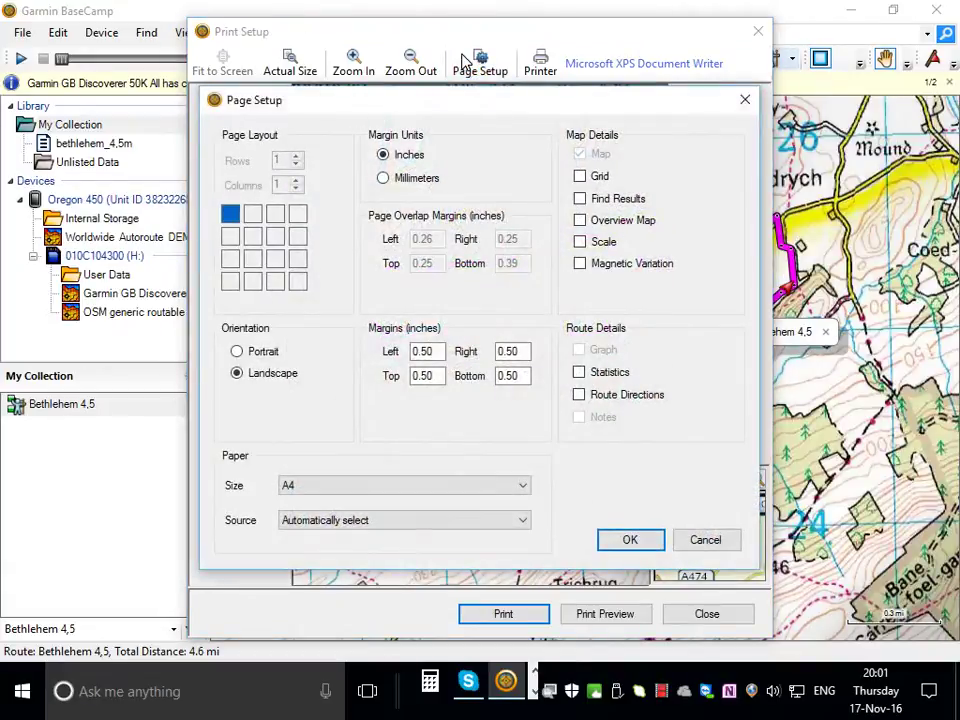
click(706, 543)
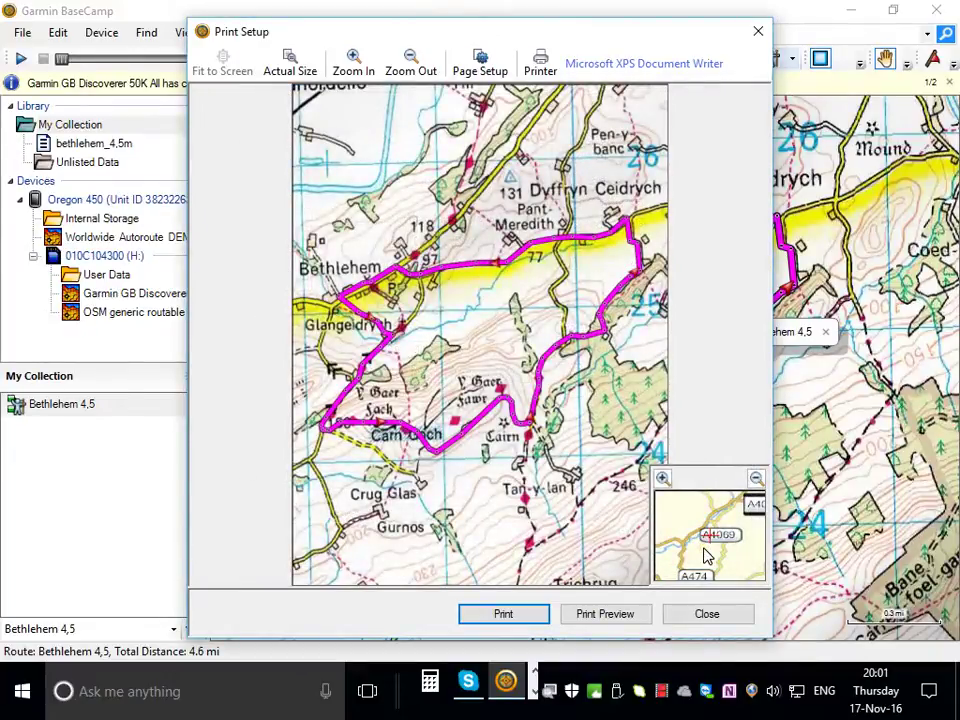
click(708, 617)
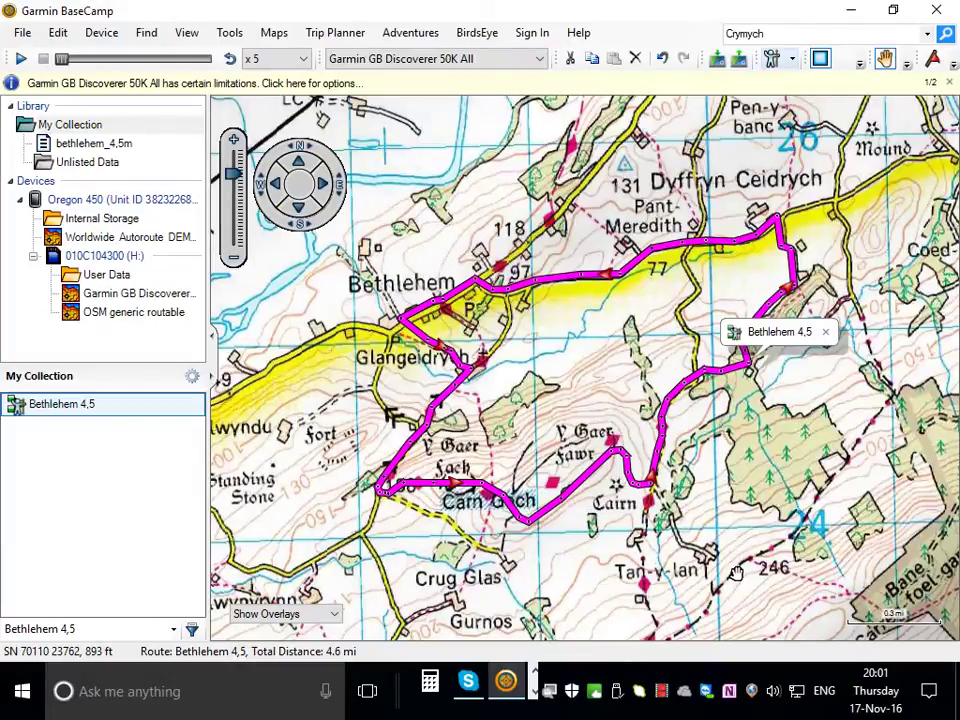
- Copy the Bethlehem 4,5 route and paste it into the Oregon 450's Internal Storage
click(68, 409)
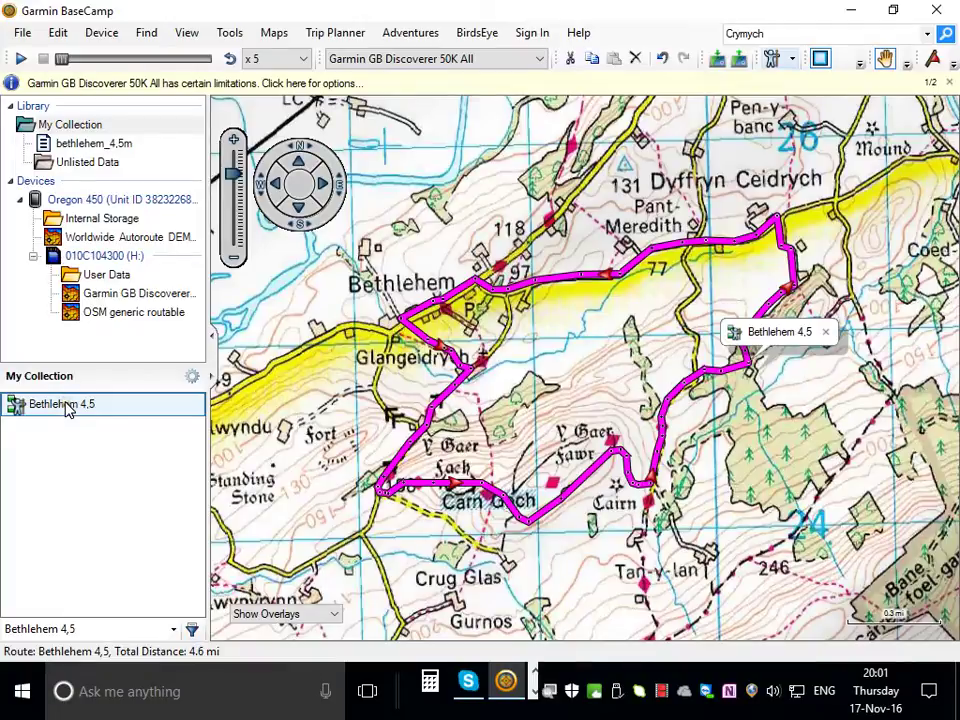
click(116, 328)
click(110, 128)
click(48, 408)
right_click(49, 409)
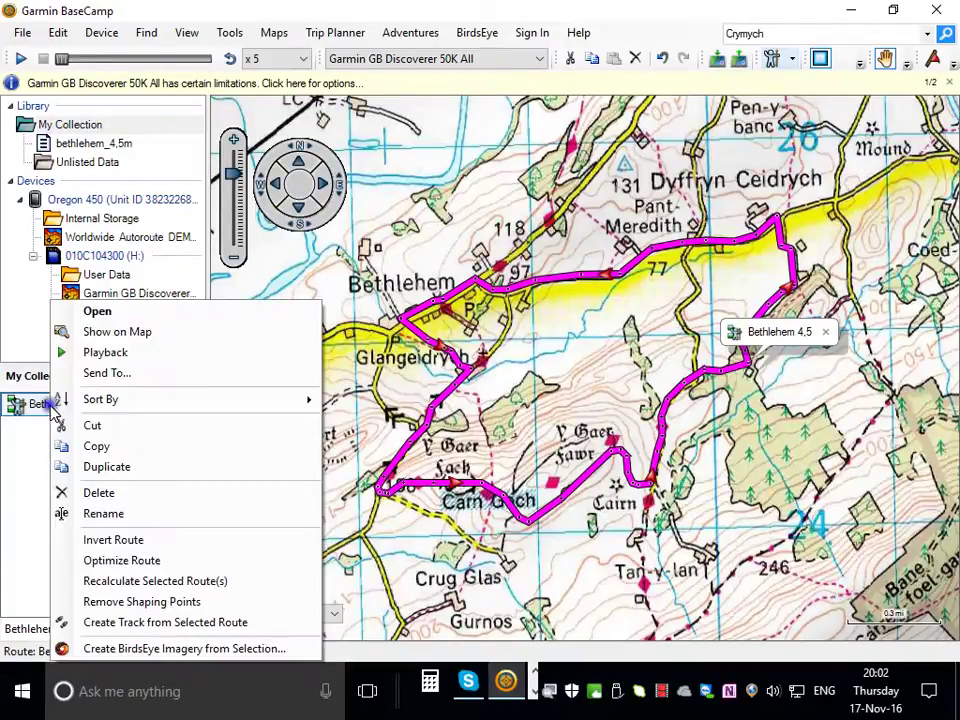
click(97, 446)
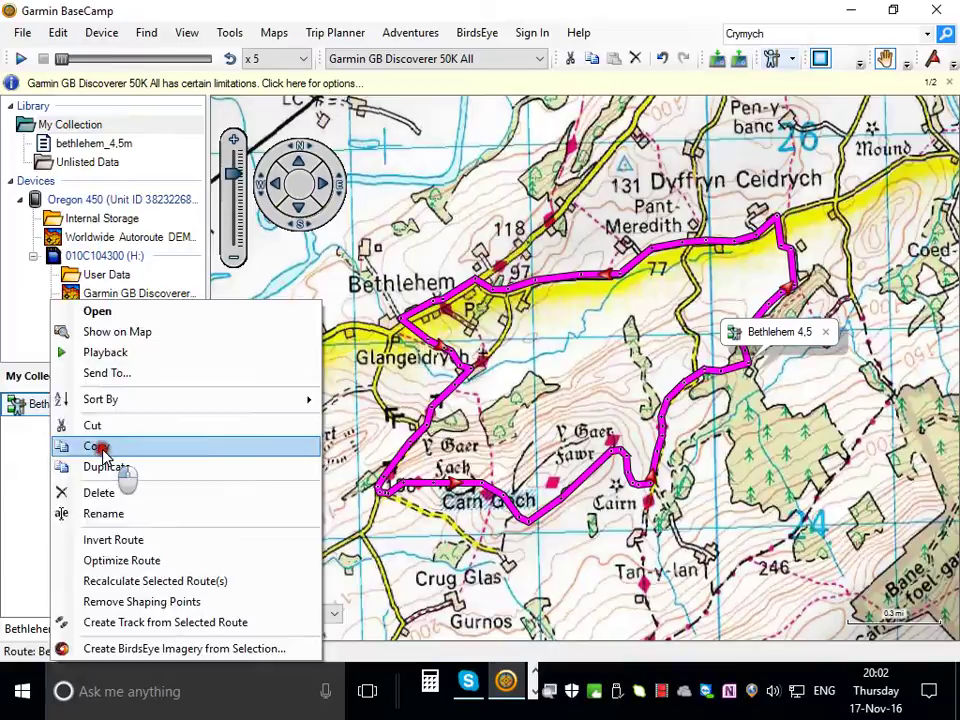
click(103, 220)
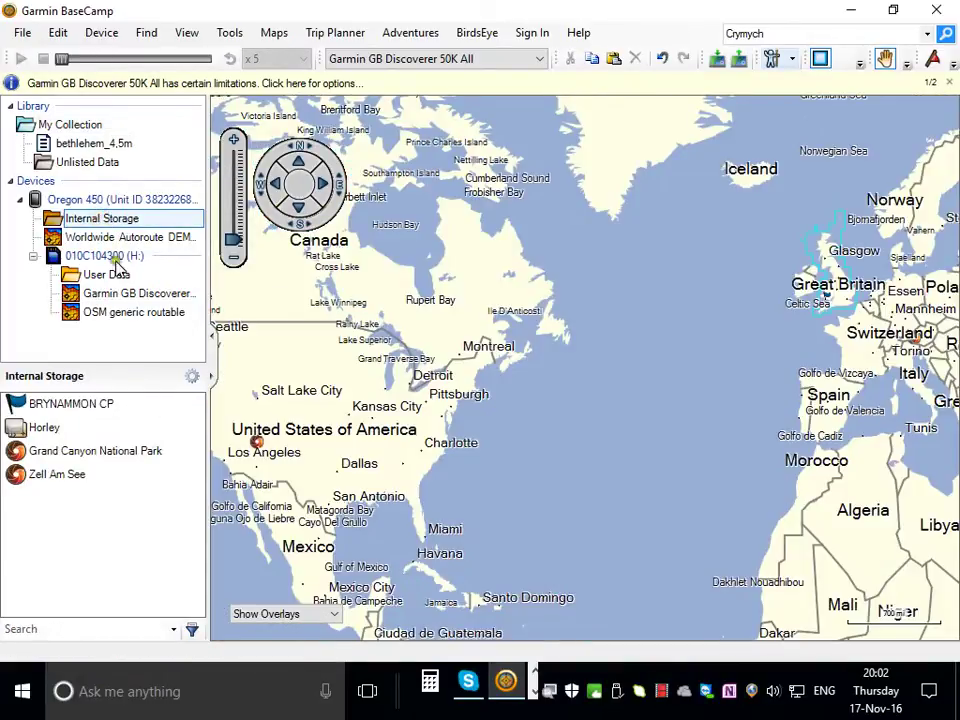
right_click(55, 527)
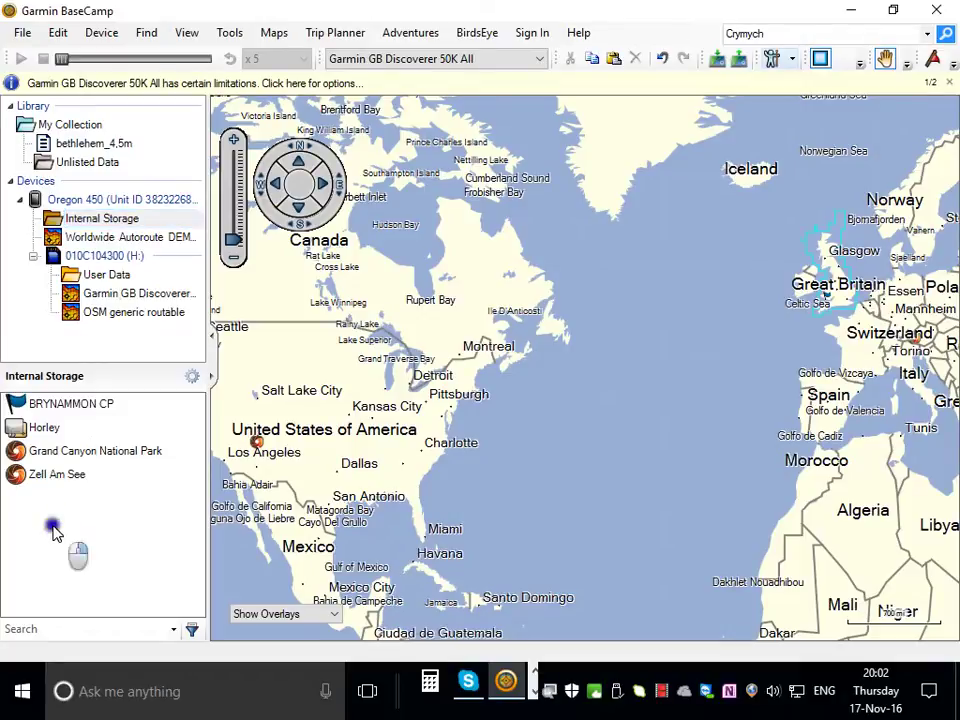
click(99, 564)
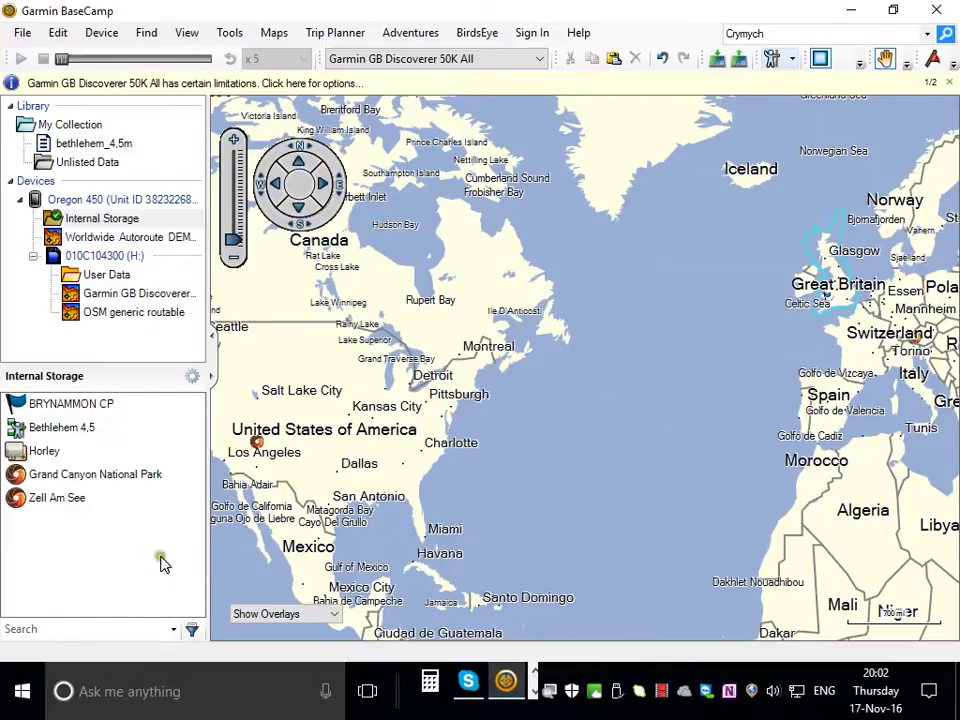
- Delete Bethlehem 4,5 from Internal Storage and permanently remove the bethlehem_4,5m list with its content
right_click(80, 432)
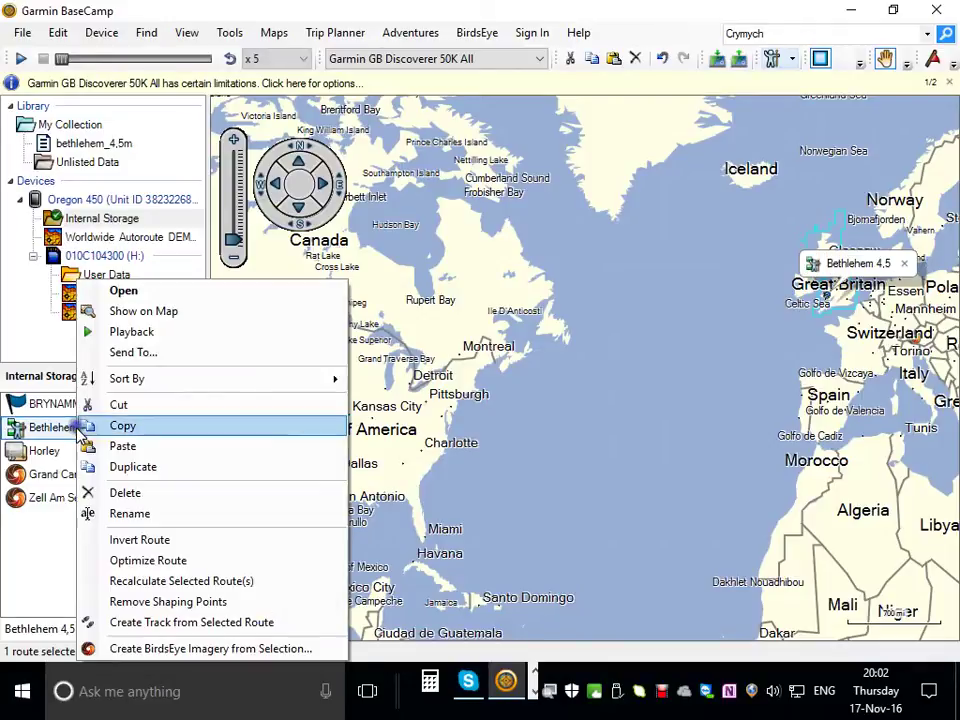
click(126, 493)
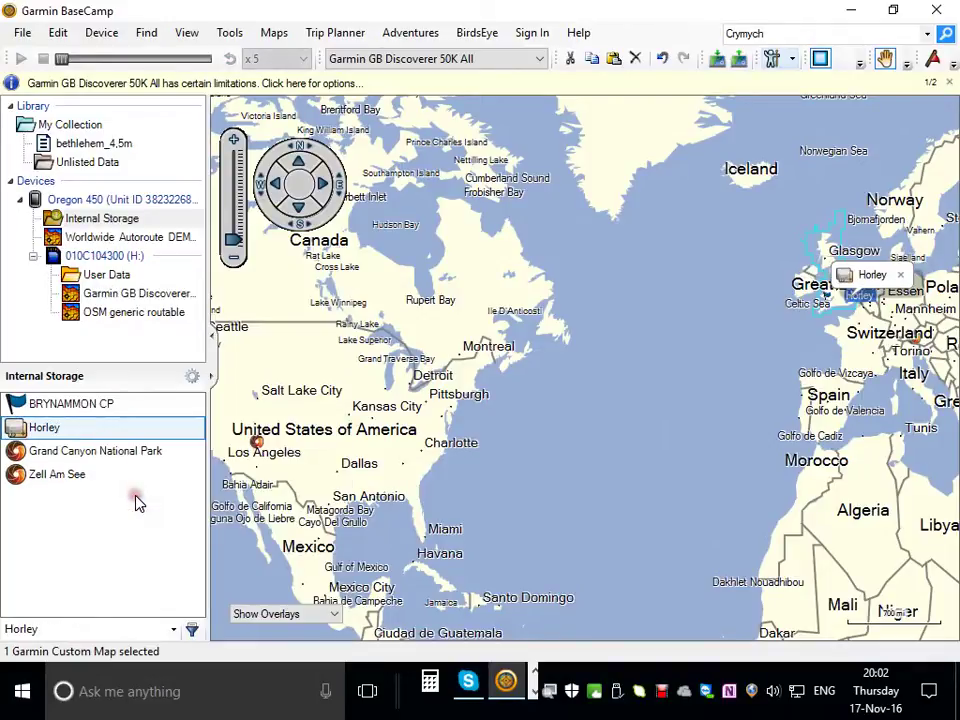
click(94, 146)
right_click(95, 147)
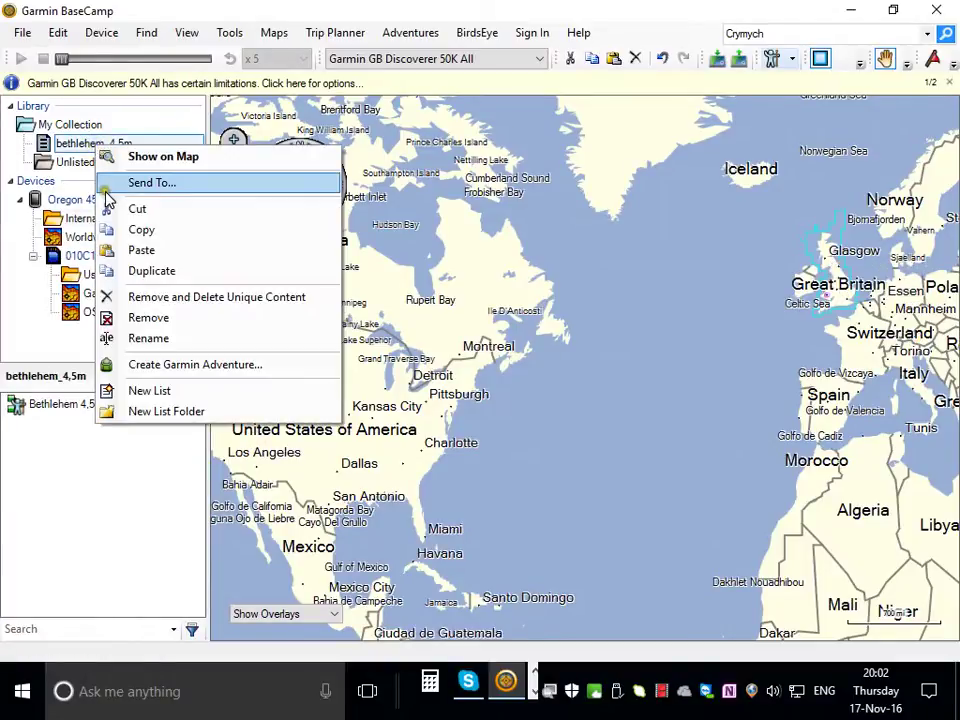
click(145, 298)
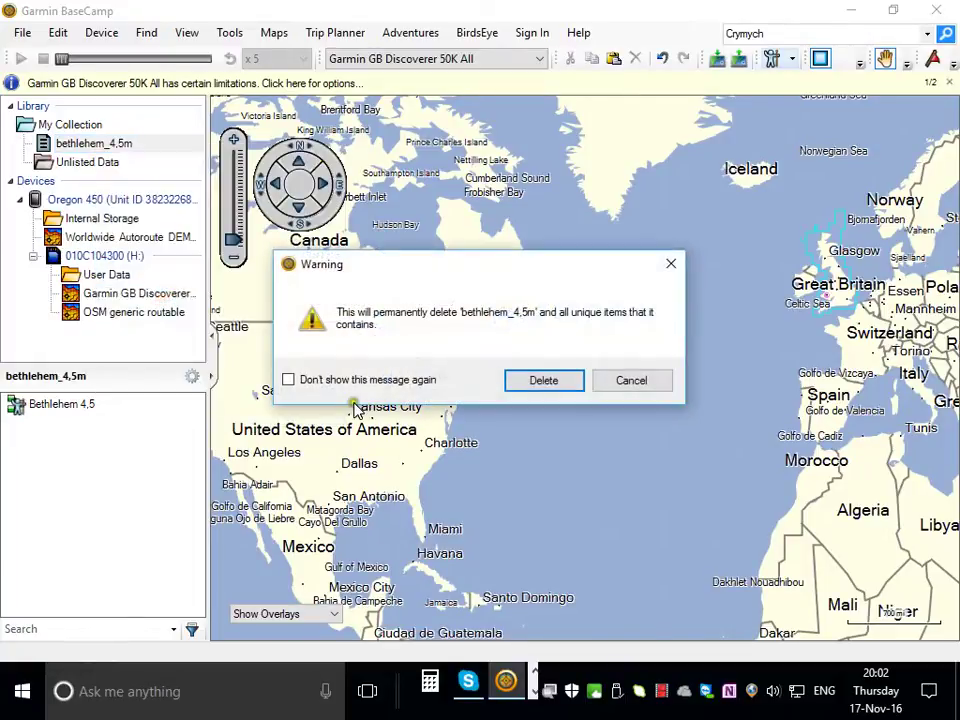
click(548, 381)
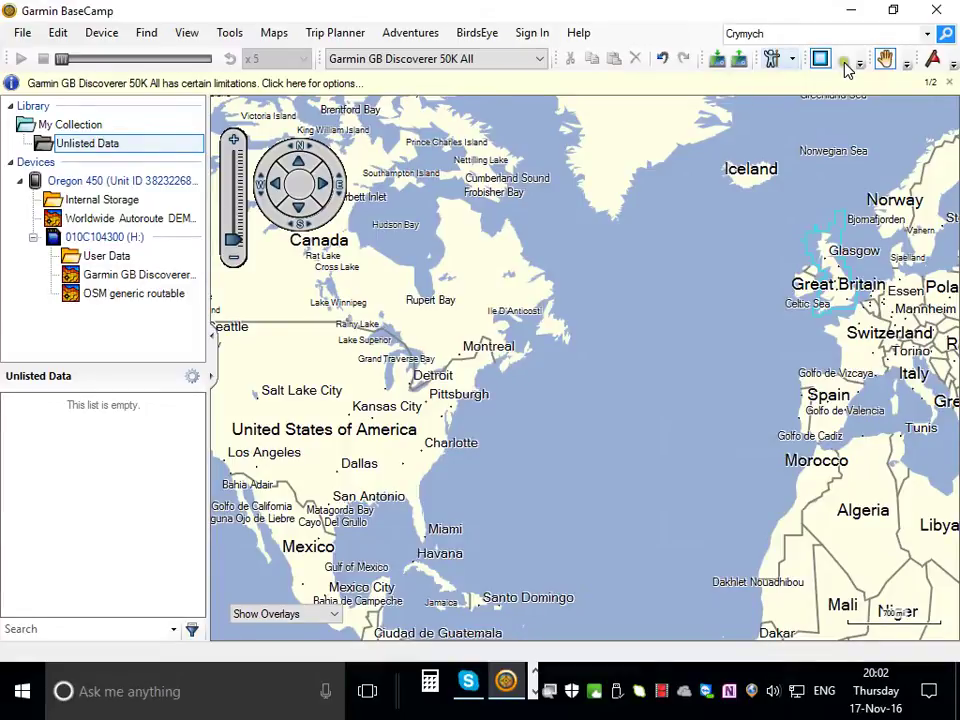
- Jump the map to the Crymych search result, zoom out and centre it, then select My Collection
click(946, 34)
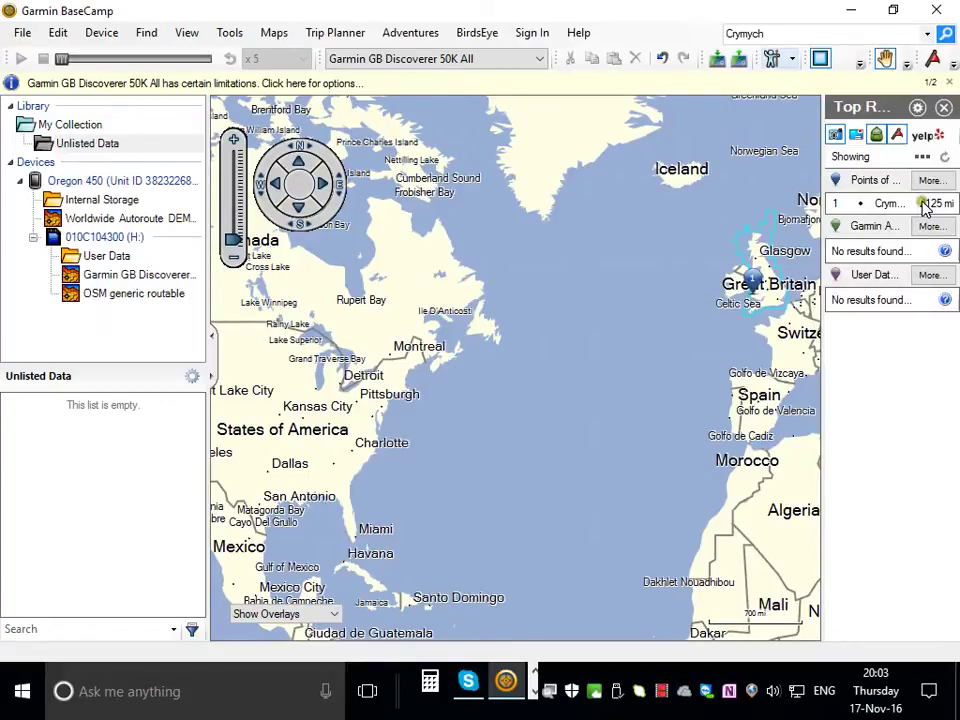
click(925, 204)
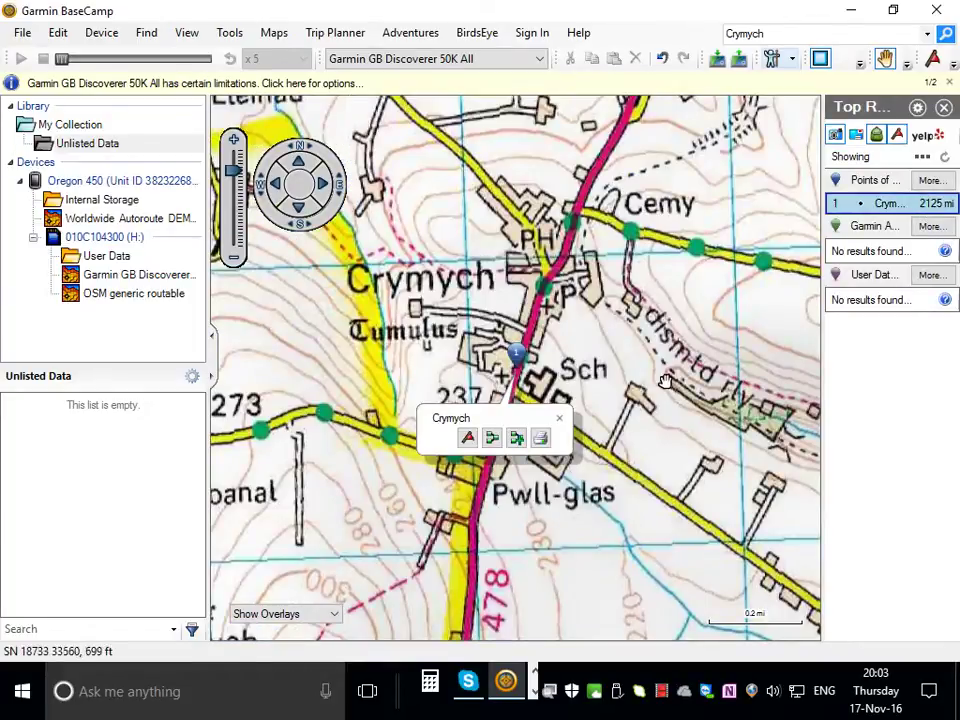
click(559, 418)
scroll(580, 425, down, 1)
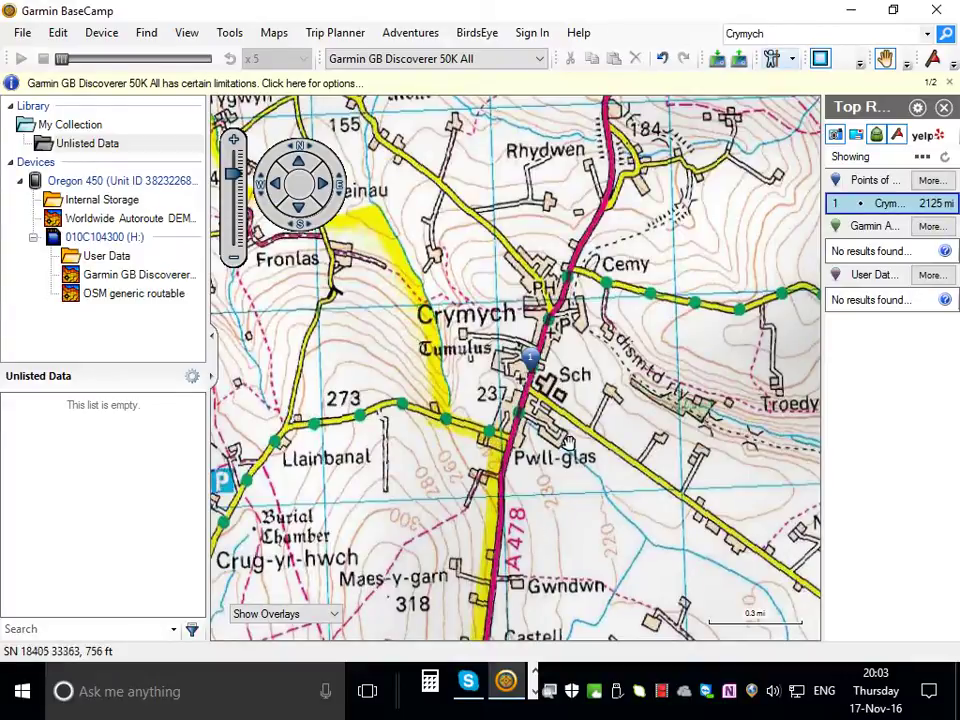
drag(608, 396, 620, 450)
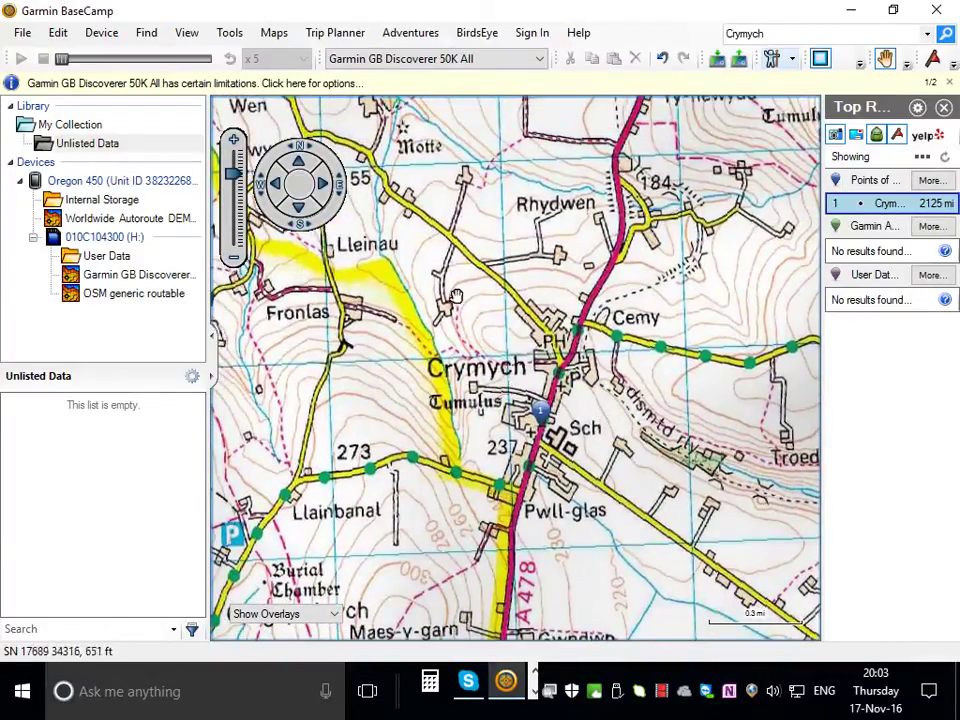
click(88, 126)
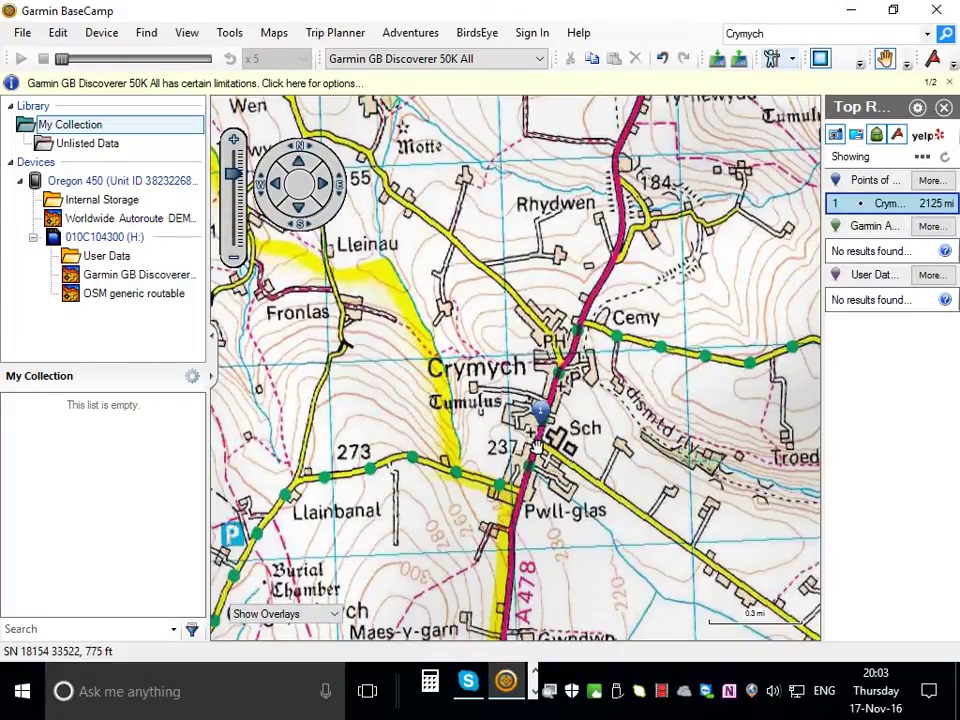
drag(538, 438, 607, 485)
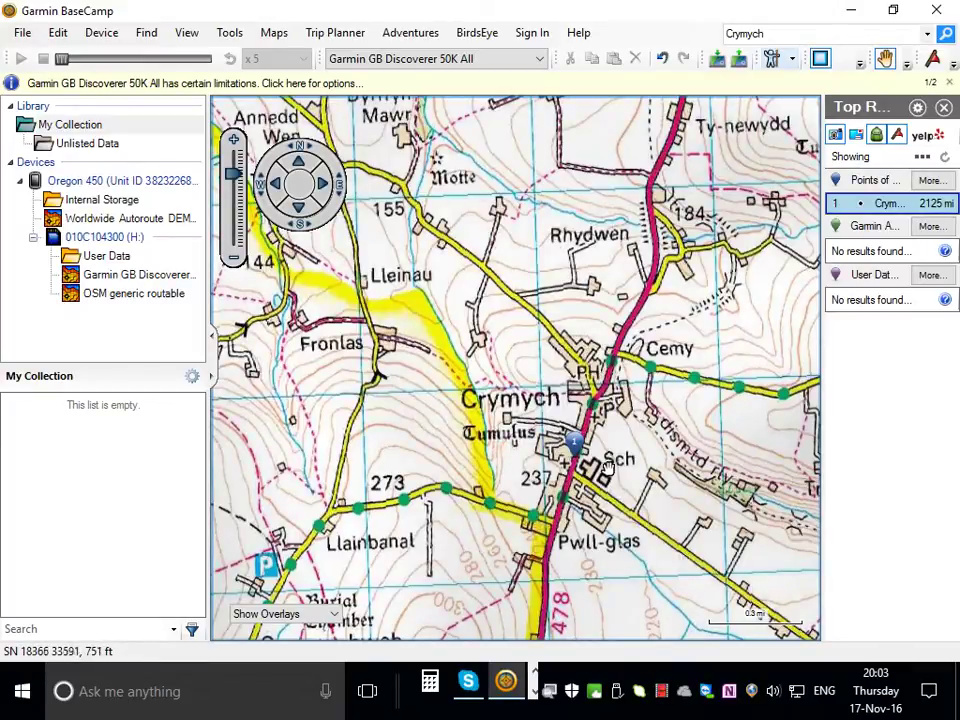
right_click(596, 393)
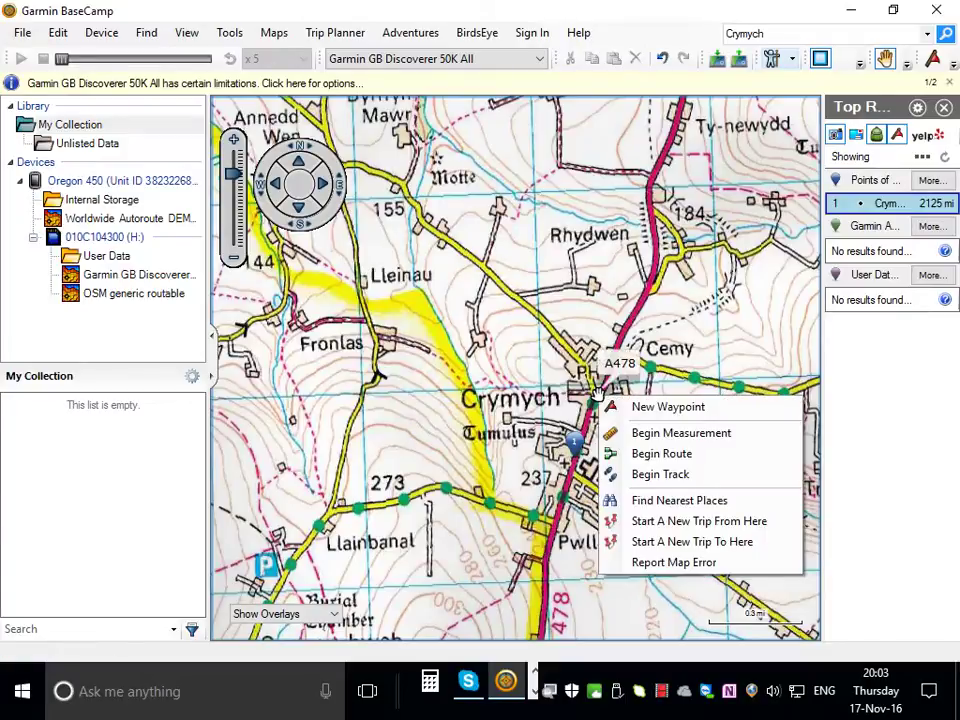
click(612, 474)
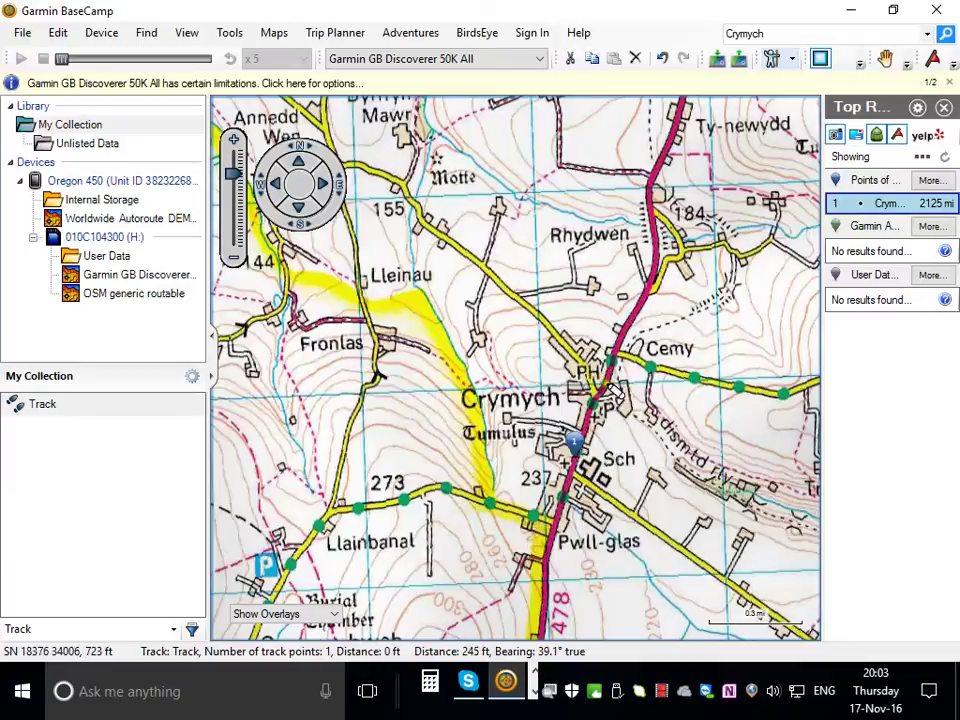
click(594, 391)
click(560, 392)
click(530, 390)
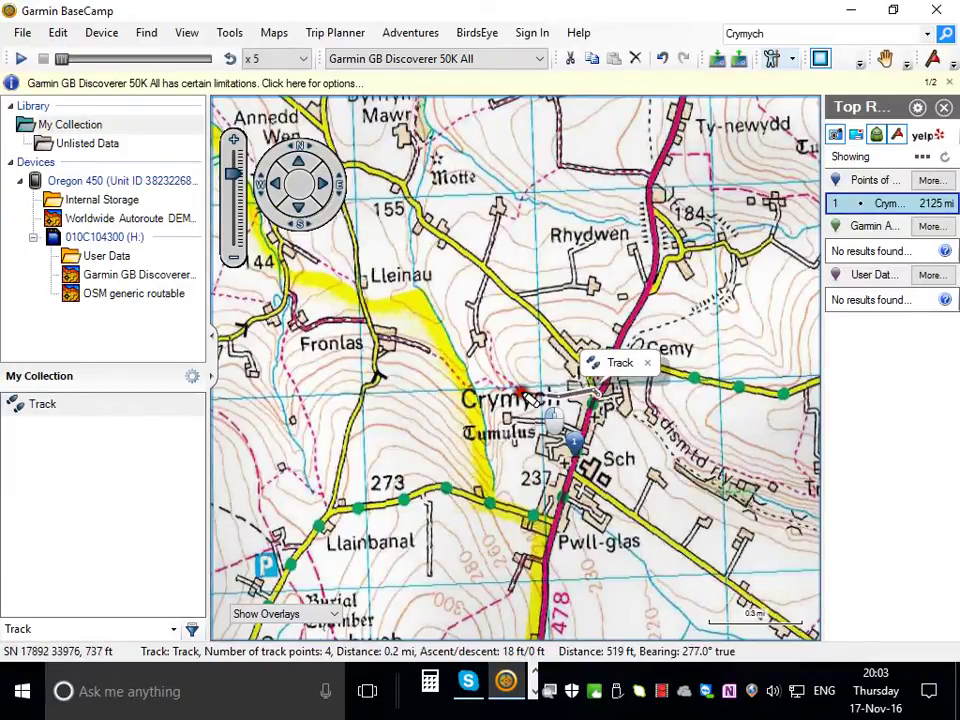
click(505, 378)
click(488, 365)
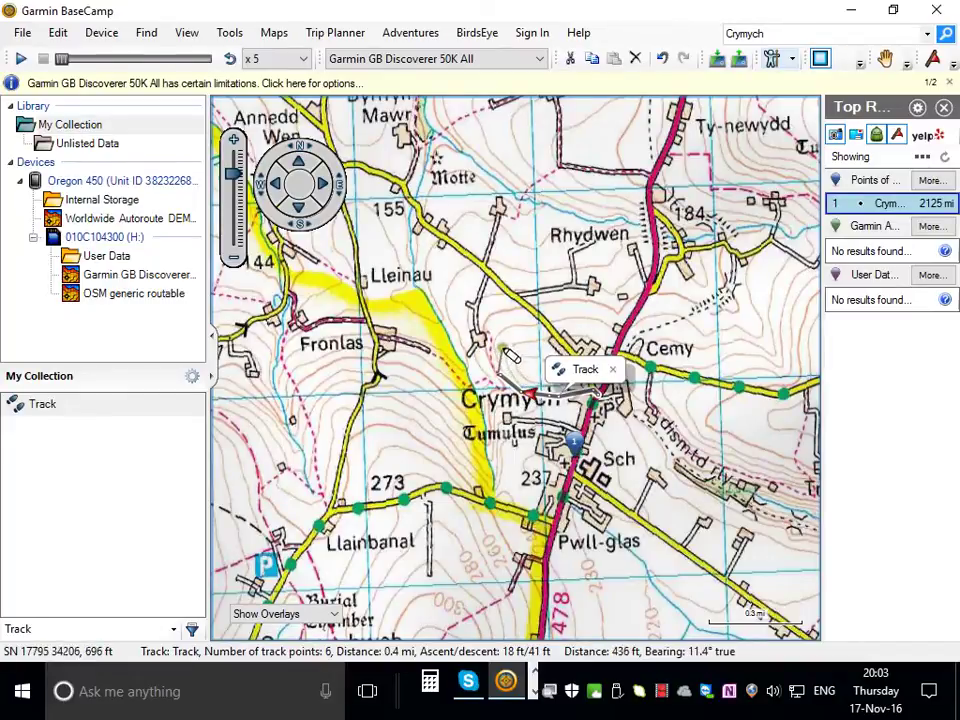
key(Escape)
key(Delete)
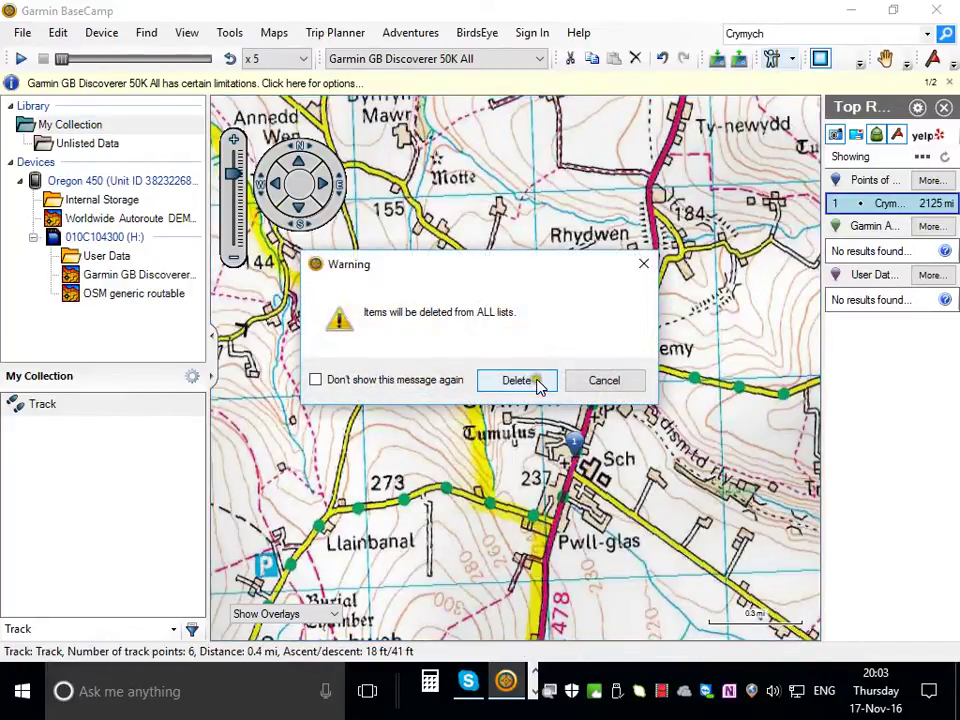
click(538, 382)
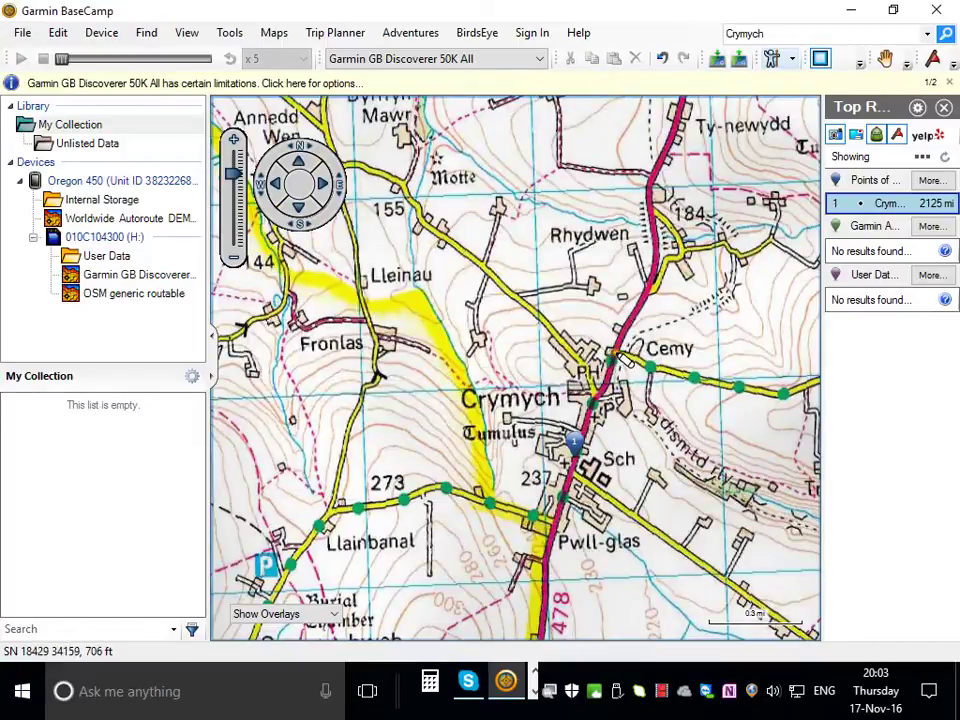
- Start a new track near Crymych and draw it west along the road toward Fronlas
click(623, 359)
click(600, 402)
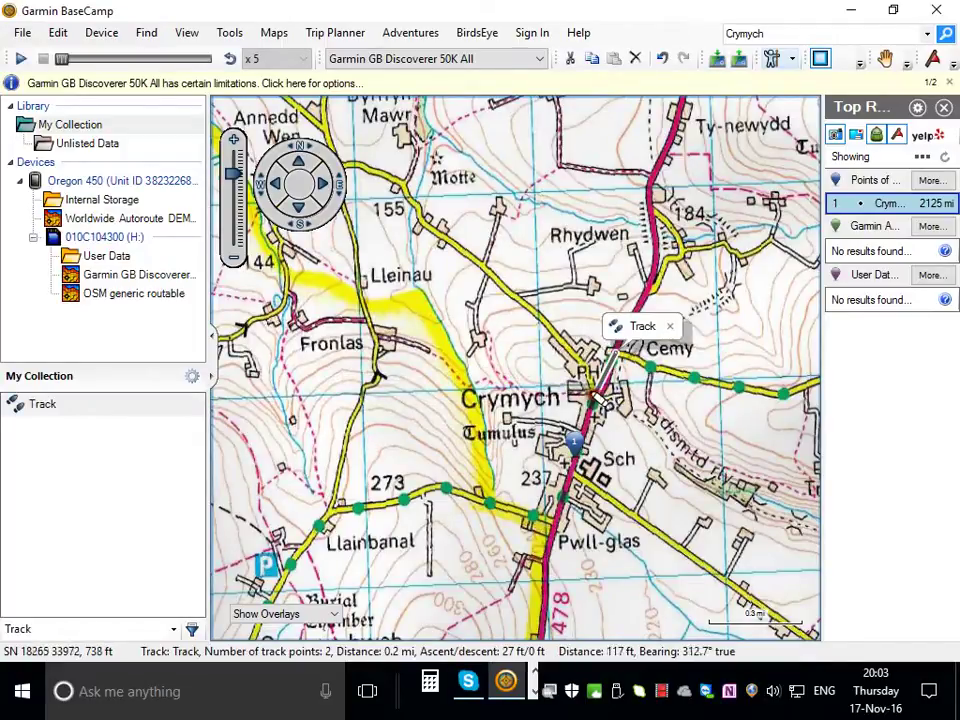
click(580, 398)
click(541, 397)
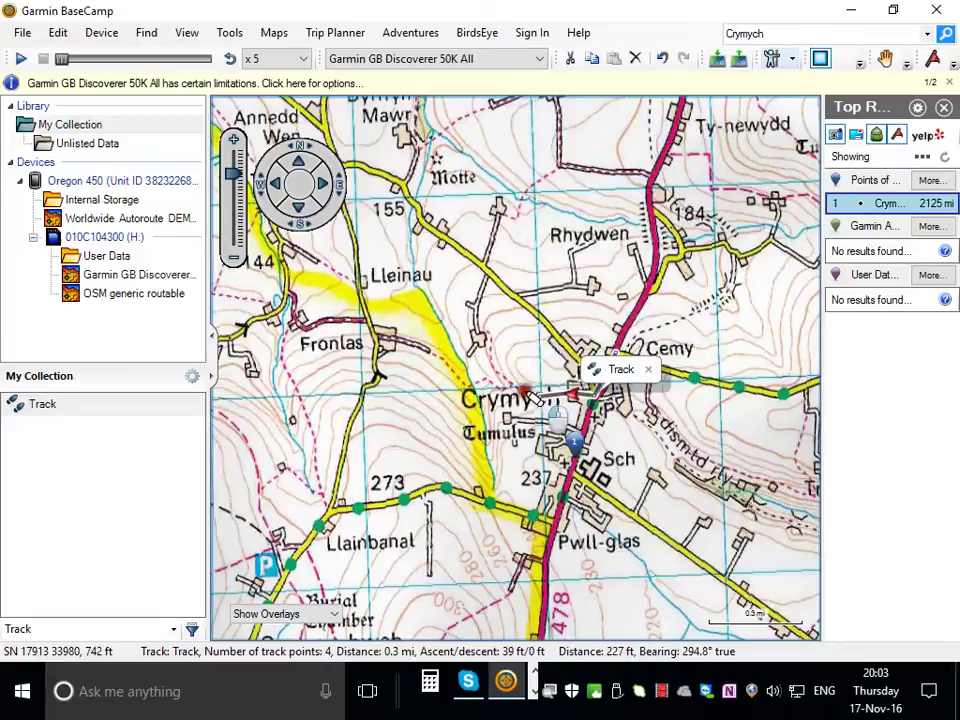
click(530, 395)
click(520, 391)
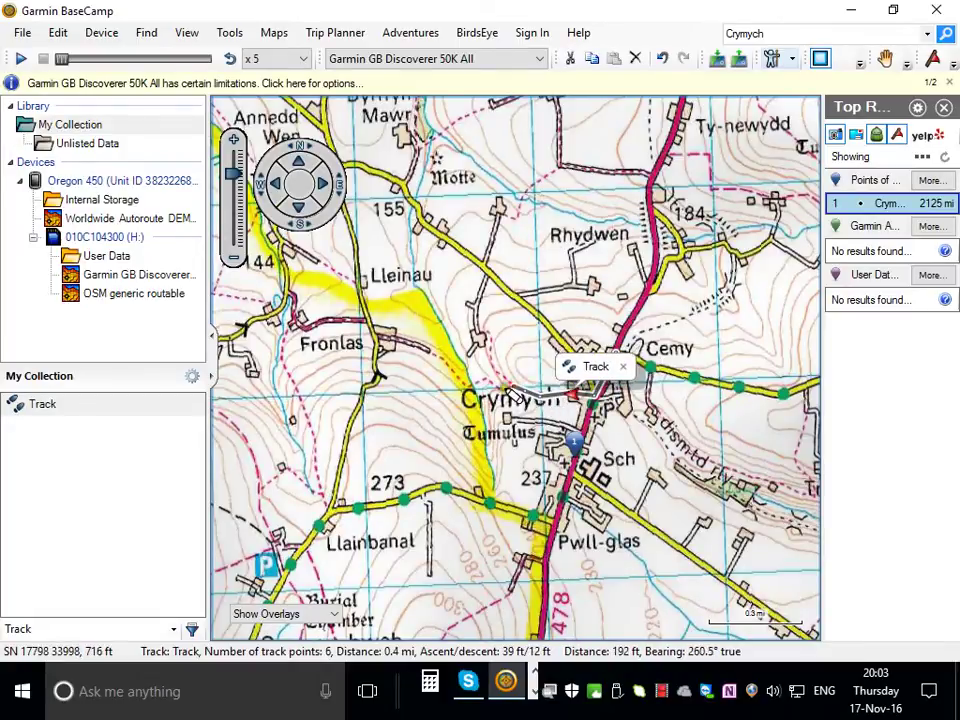
click(511, 393)
click(491, 387)
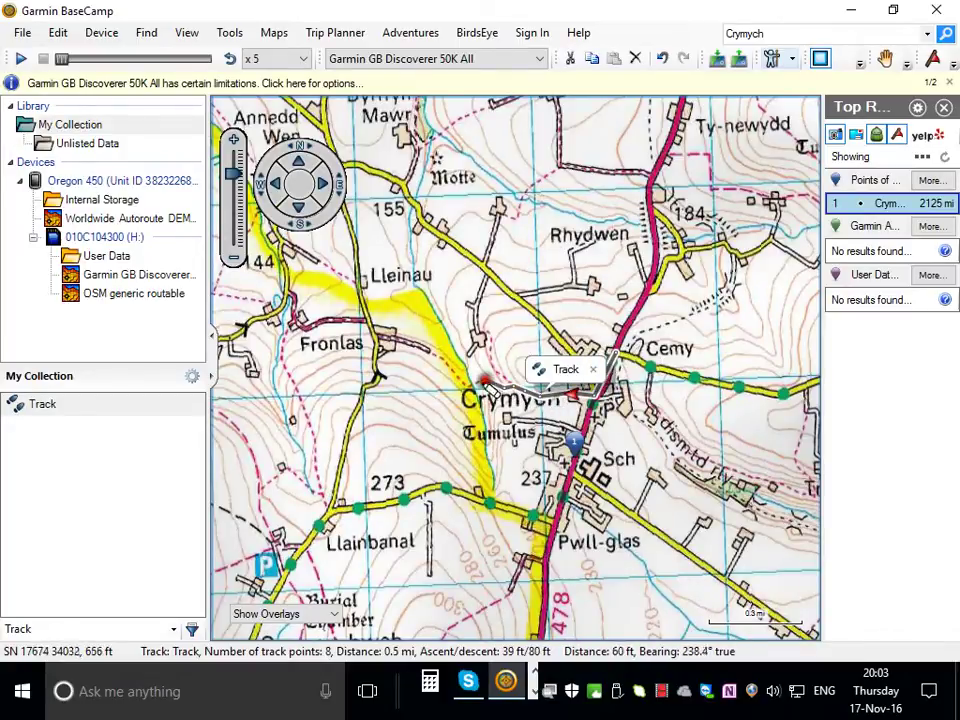
click(459, 384)
click(420, 349)
click(368, 330)
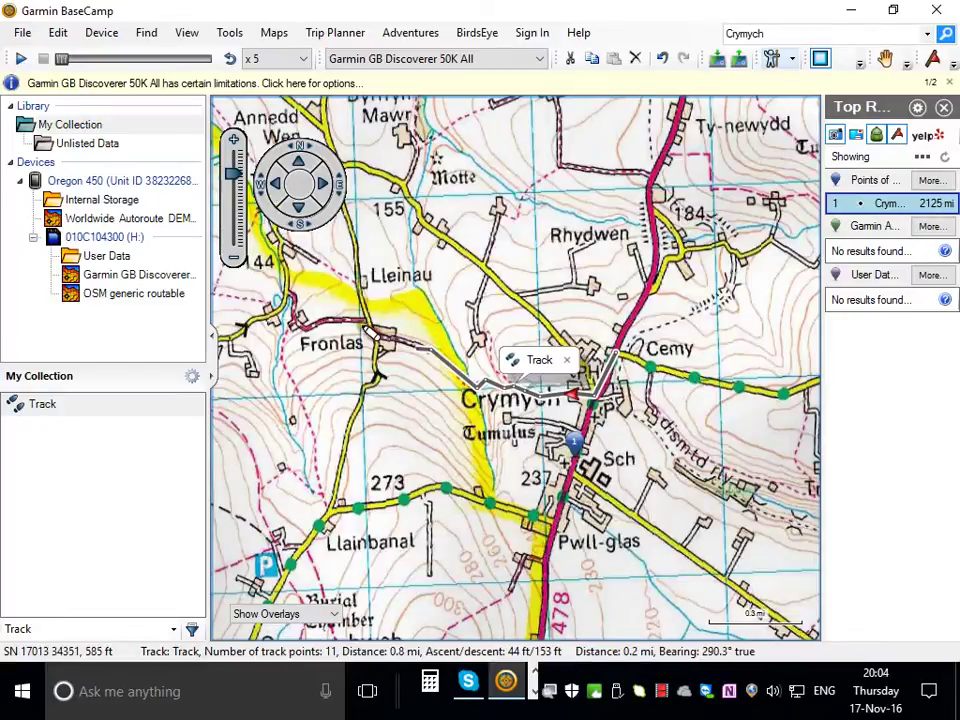
- Continue the track south past Fronlas, east toward Pwll-glas and north to Cemy, closing the loop
click(376, 342)
click(373, 362)
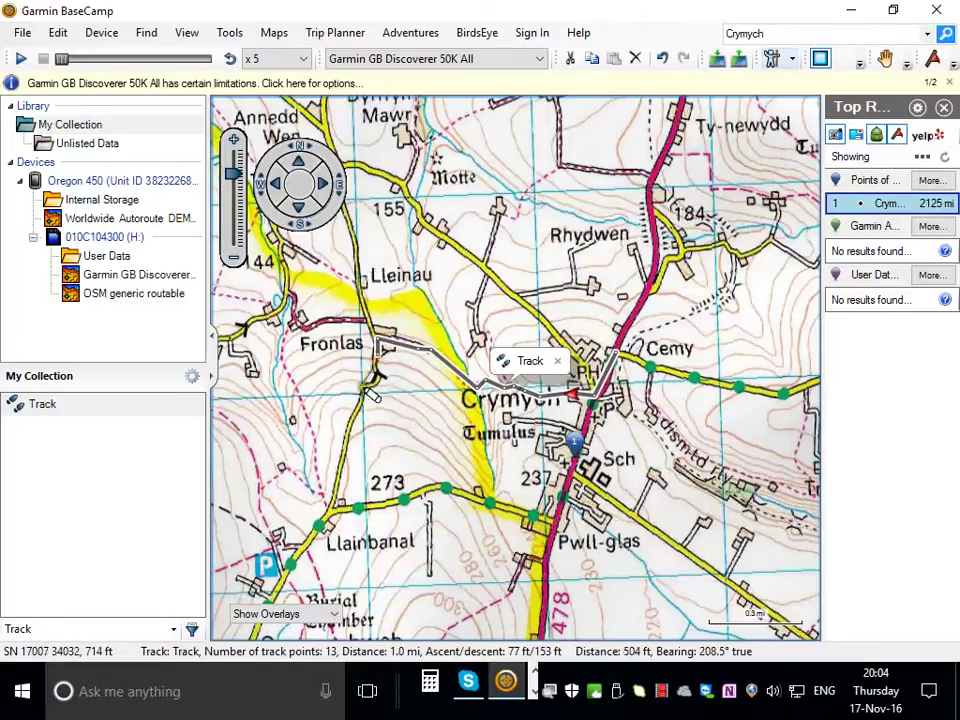
click(381, 387)
click(381, 391)
click(366, 398)
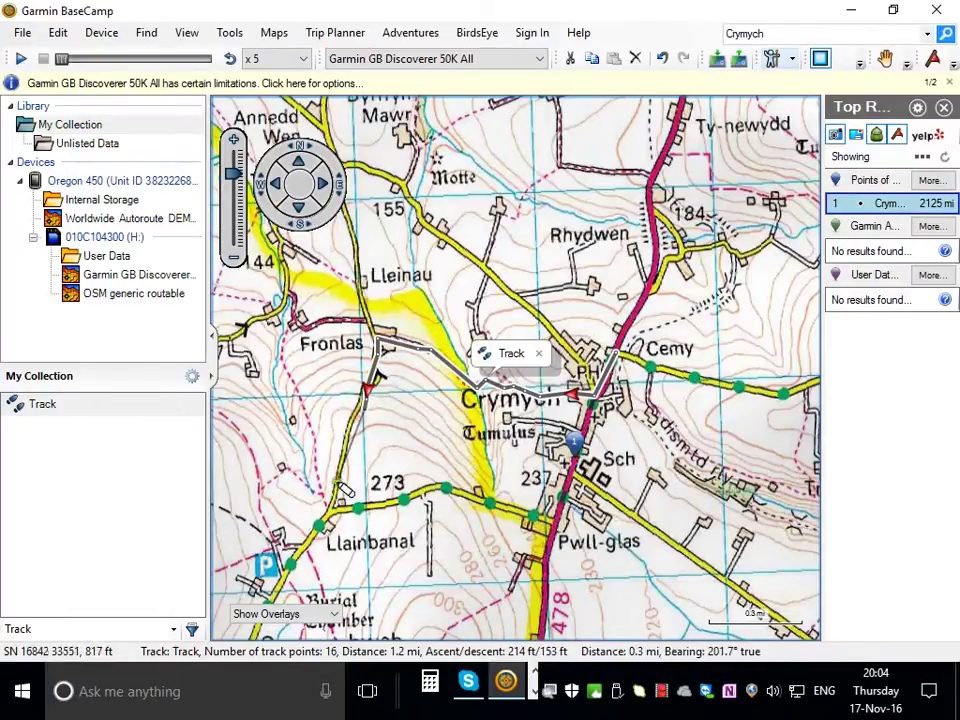
click(336, 507)
click(446, 490)
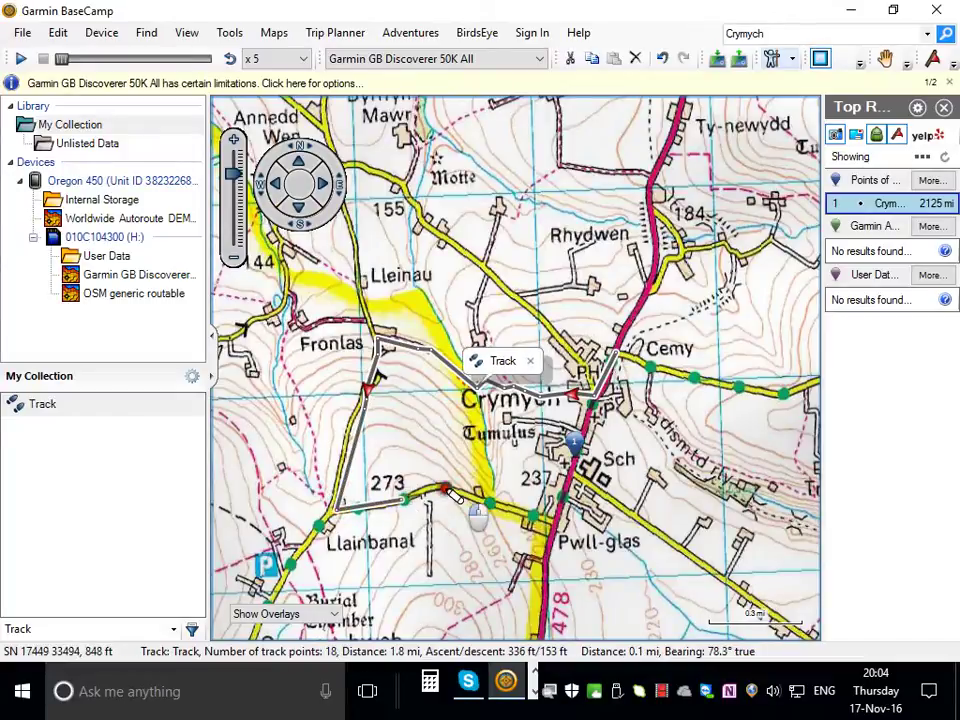
click(478, 495)
click(551, 521)
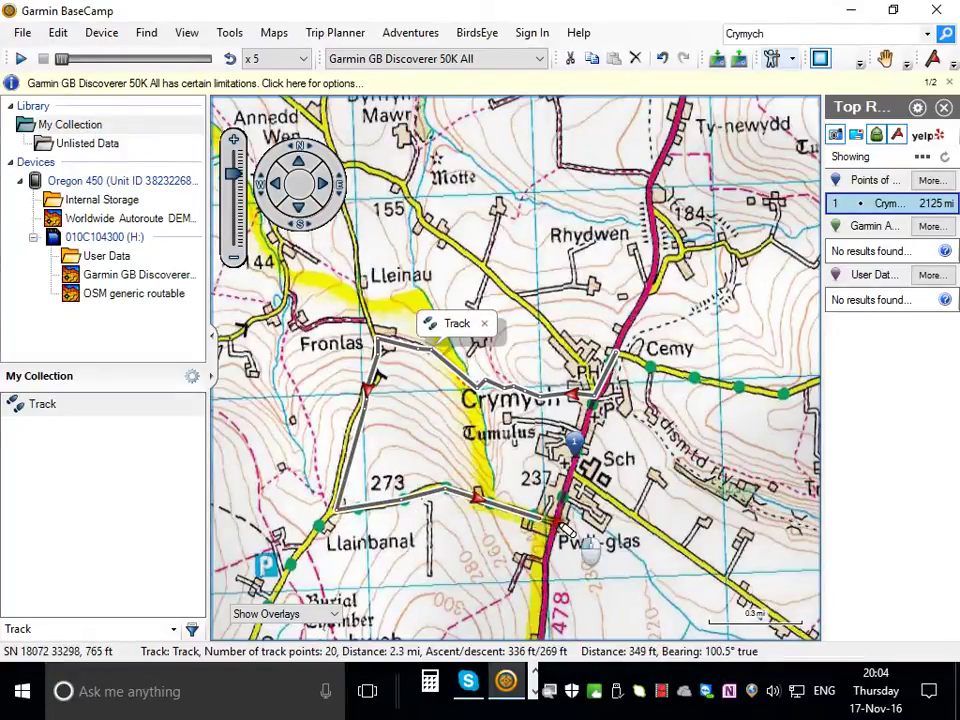
click(596, 405)
click(601, 410)
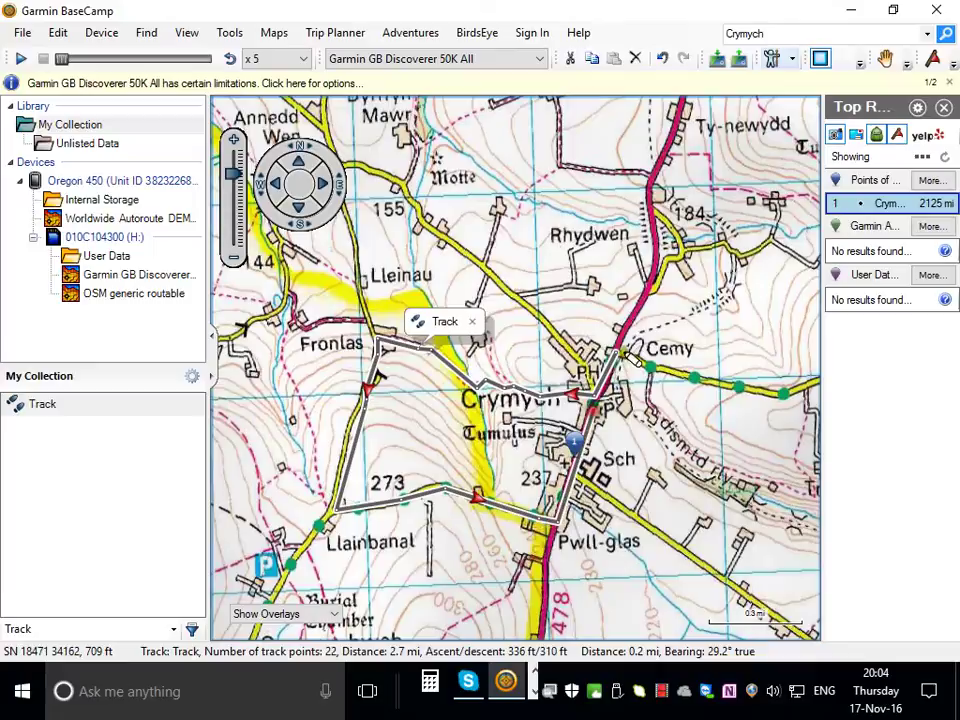
click(614, 354)
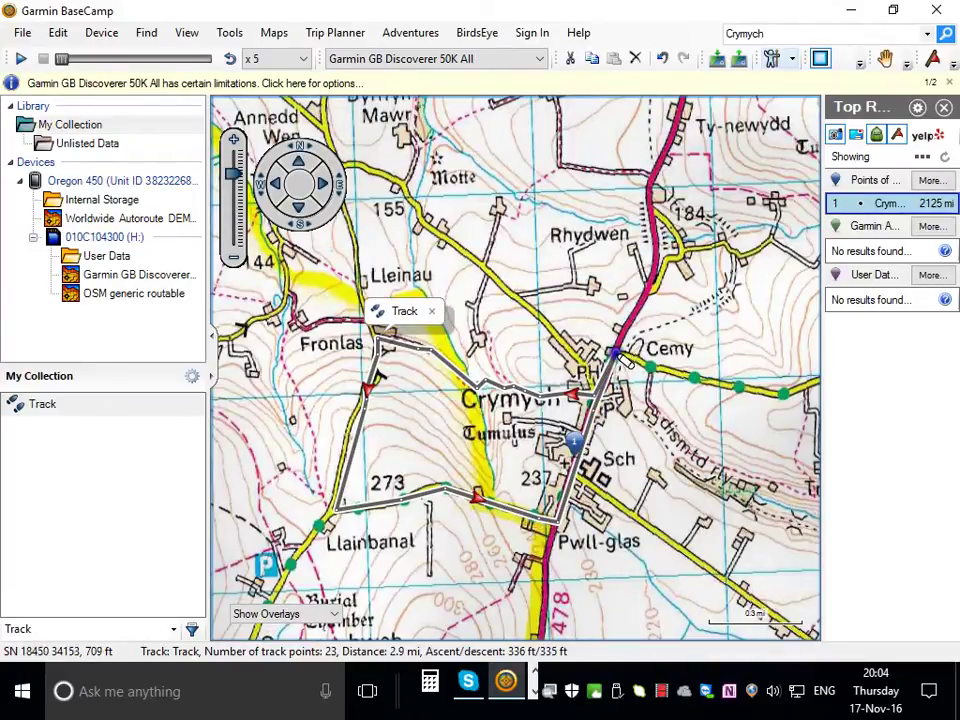
- Rename the Crymych track to '.' and open its properties window
right_click(46, 406)
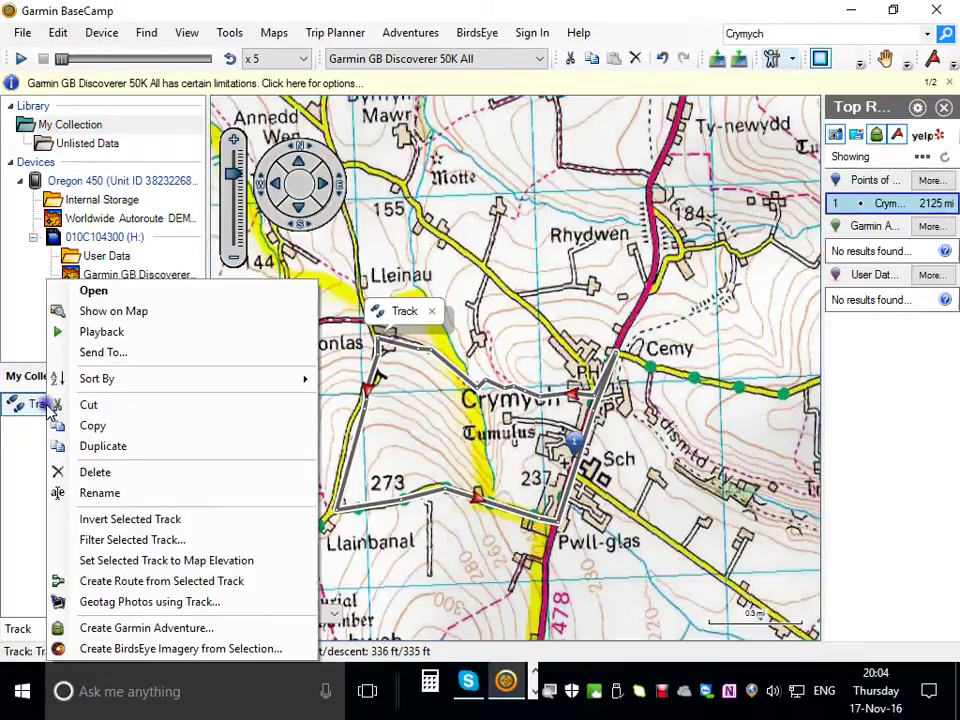
click(93, 495)
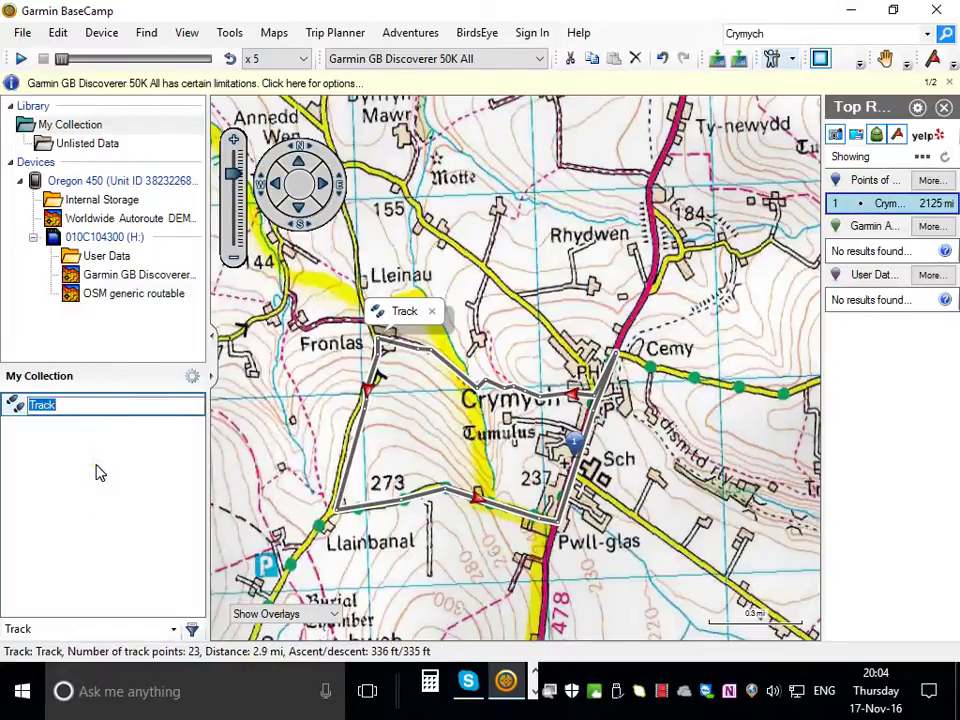
key(BackSpace)
text(.)
key(Return)
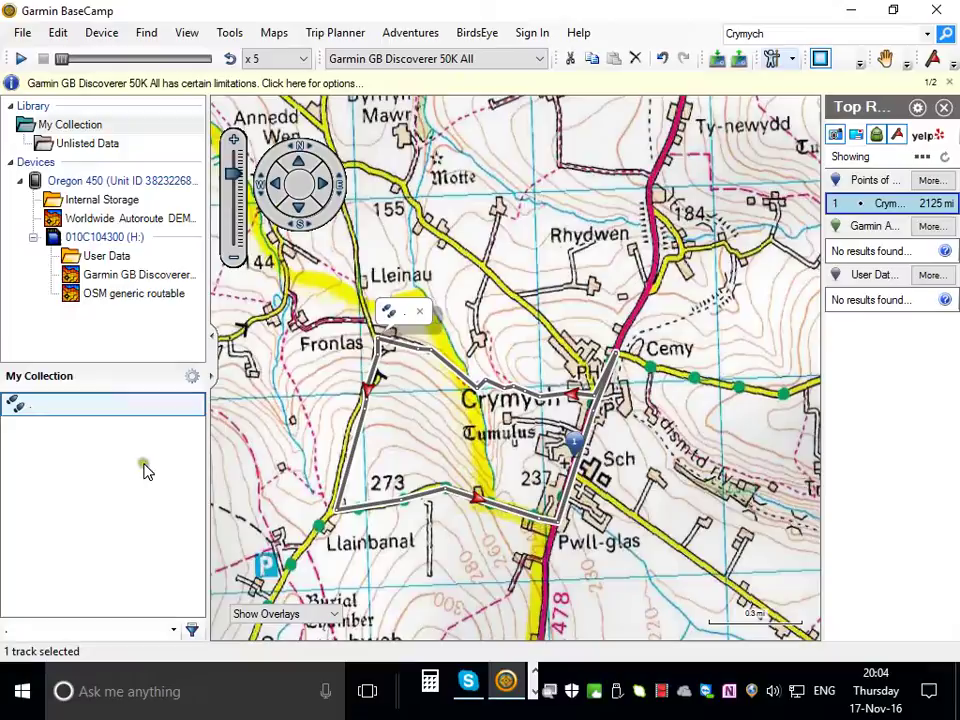
click(30, 410)
double_click(30, 410)
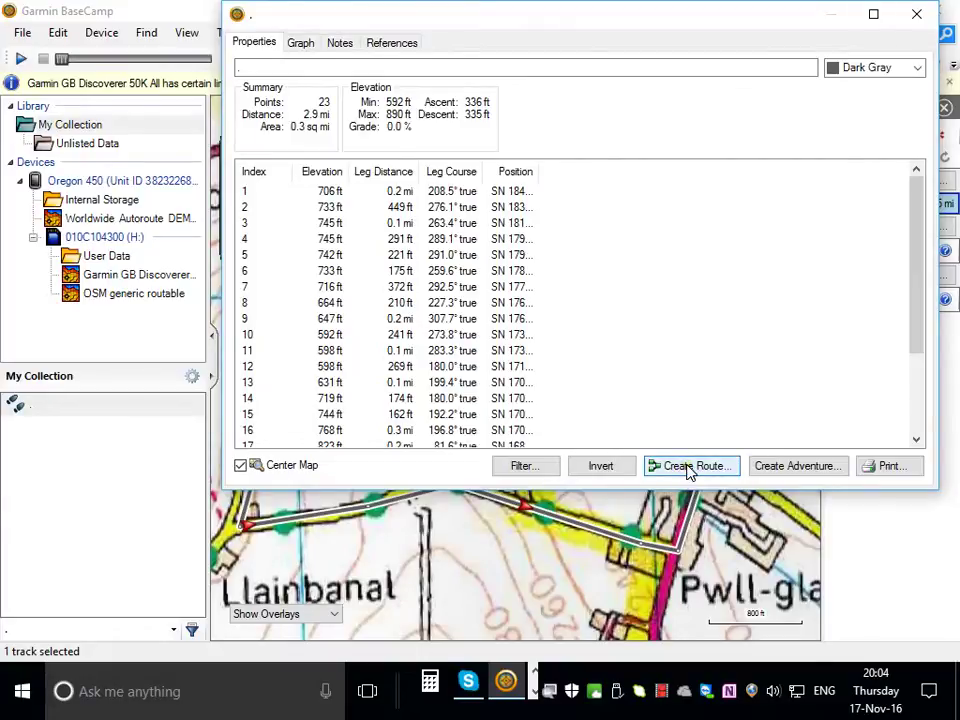
- Create a route from the track, accepting the 250 via-point limit, then close its properties
click(688, 468)
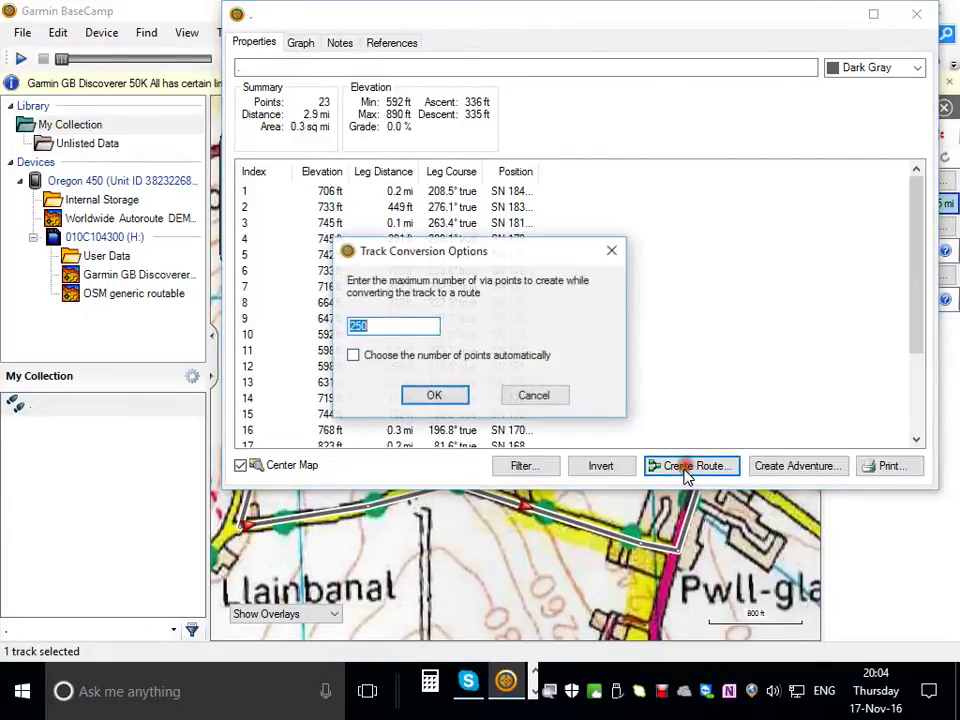
click(421, 398)
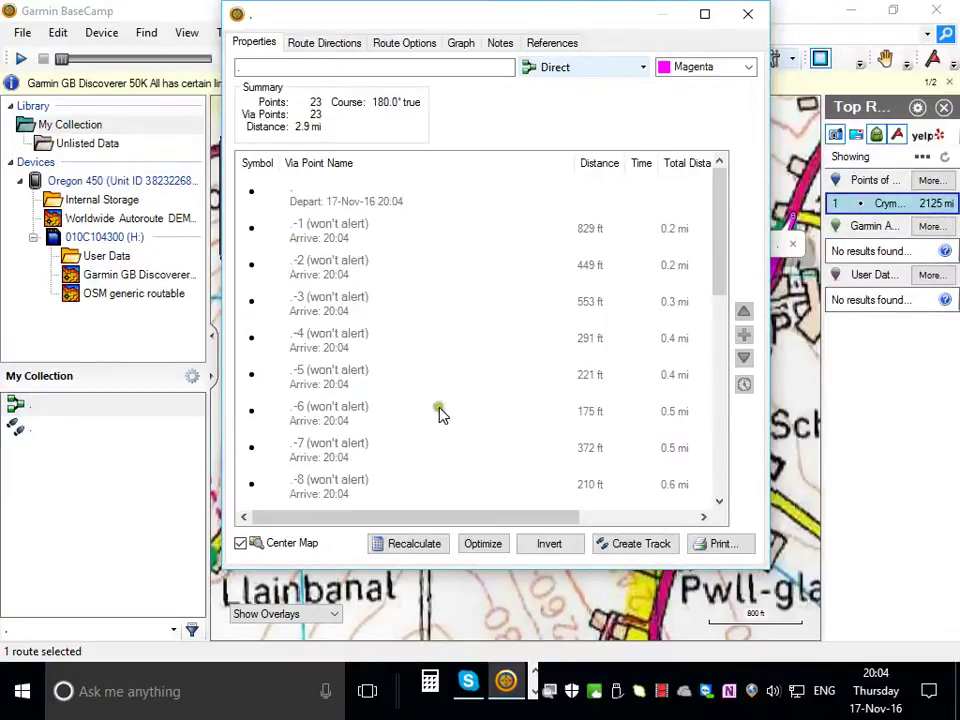
click(750, 20)
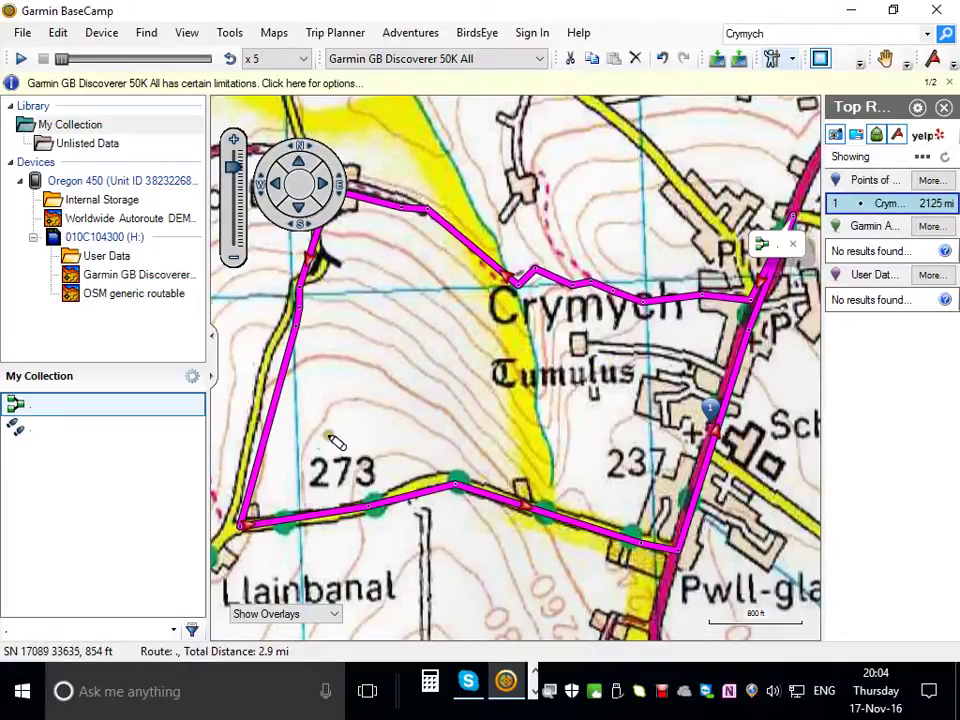
- Delete the original track, confirming the warning, then open the dotted route's properties
right_click(19, 432)
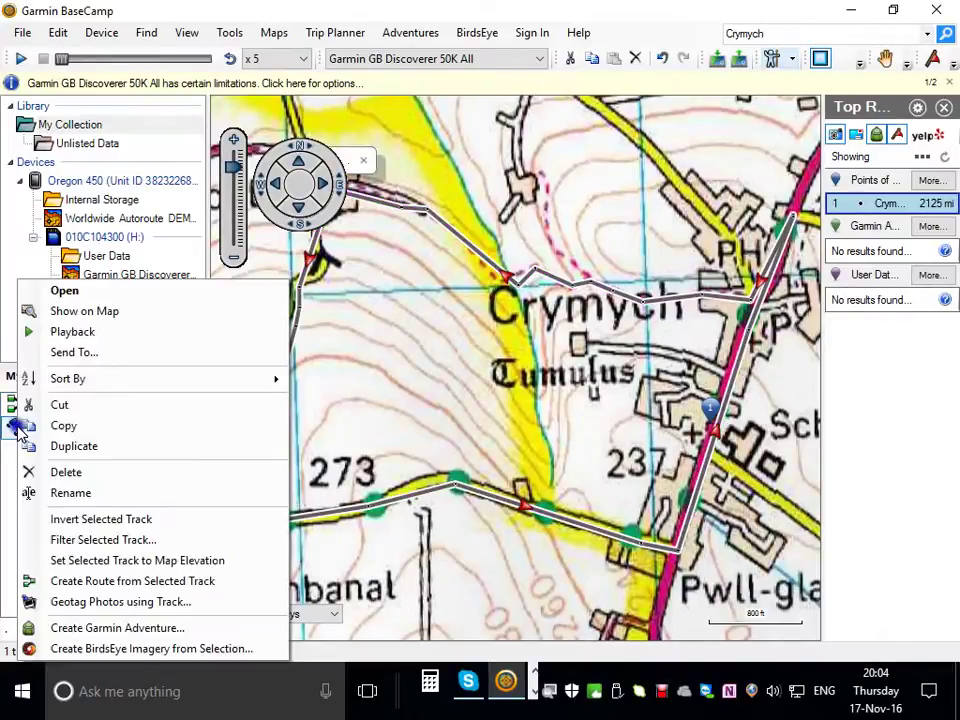
click(68, 473)
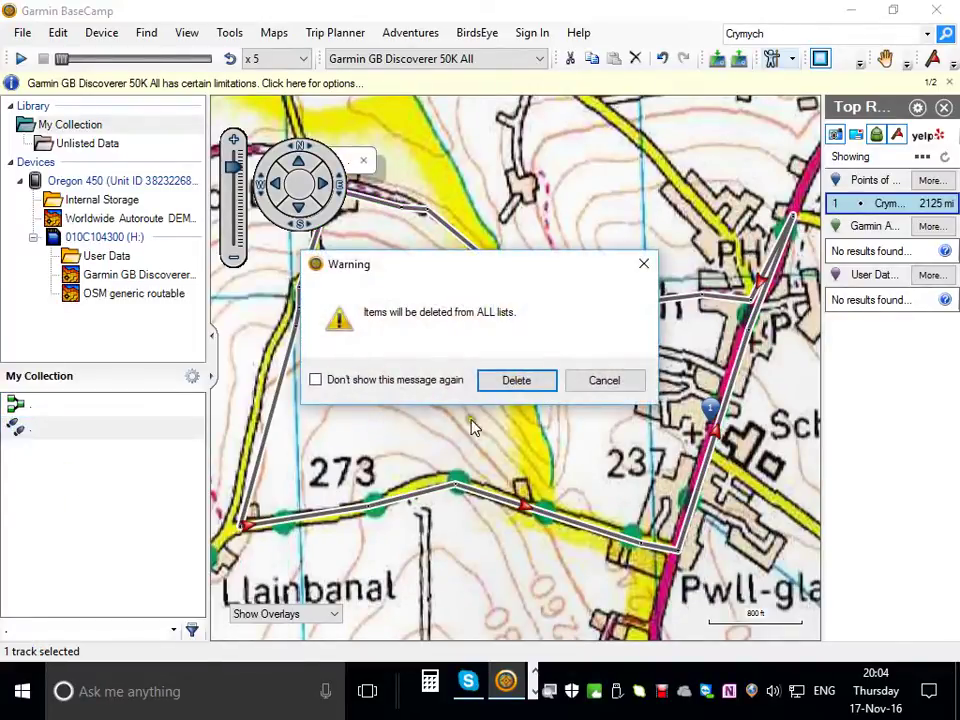
click(523, 389)
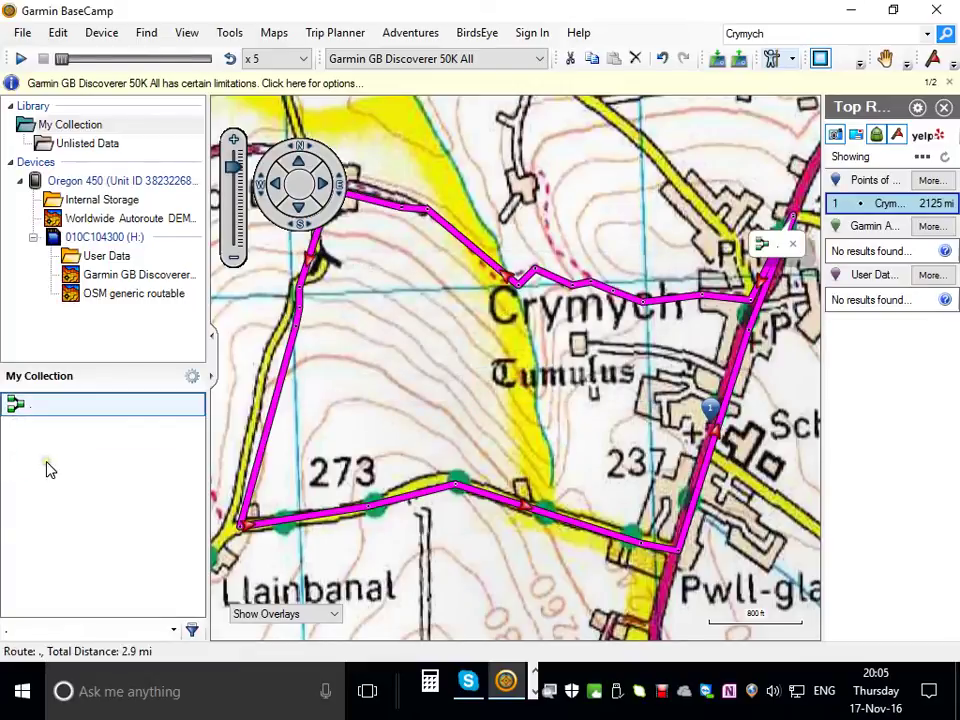
double_click(15, 406)
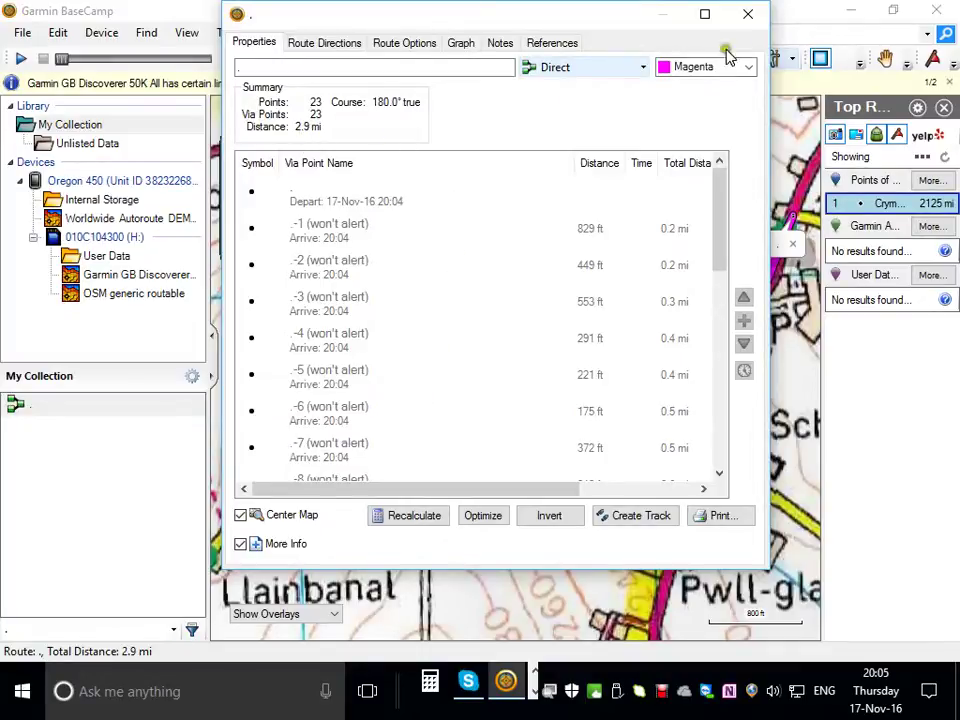
- Close the route properties, cancel an accidental delete, and rename the route 'Crymych 3m'
click(746, 14)
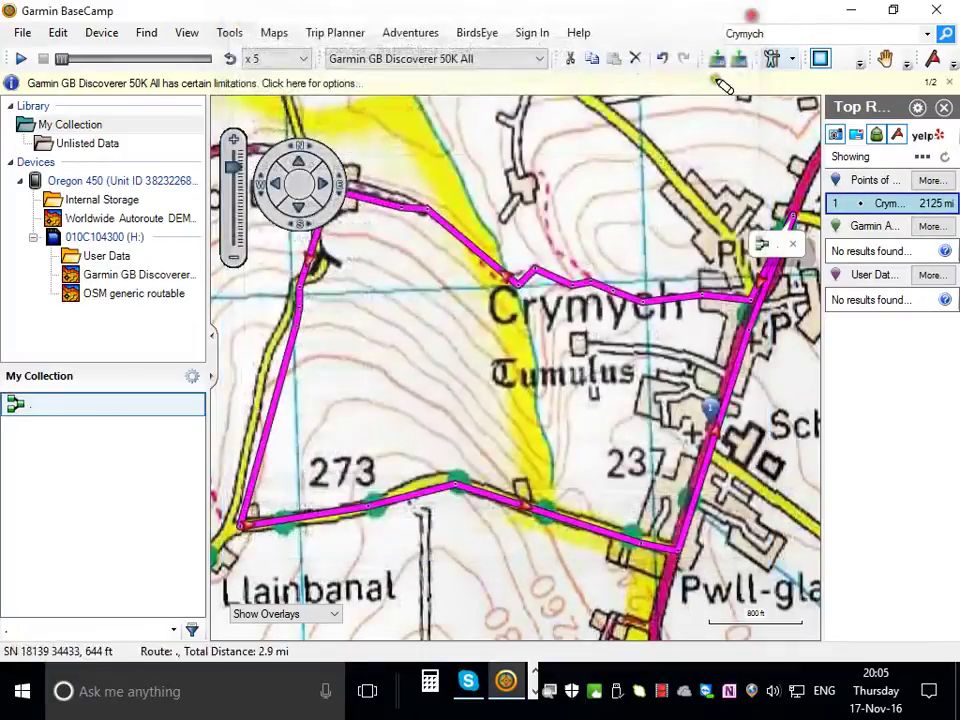
right_click(40, 410)
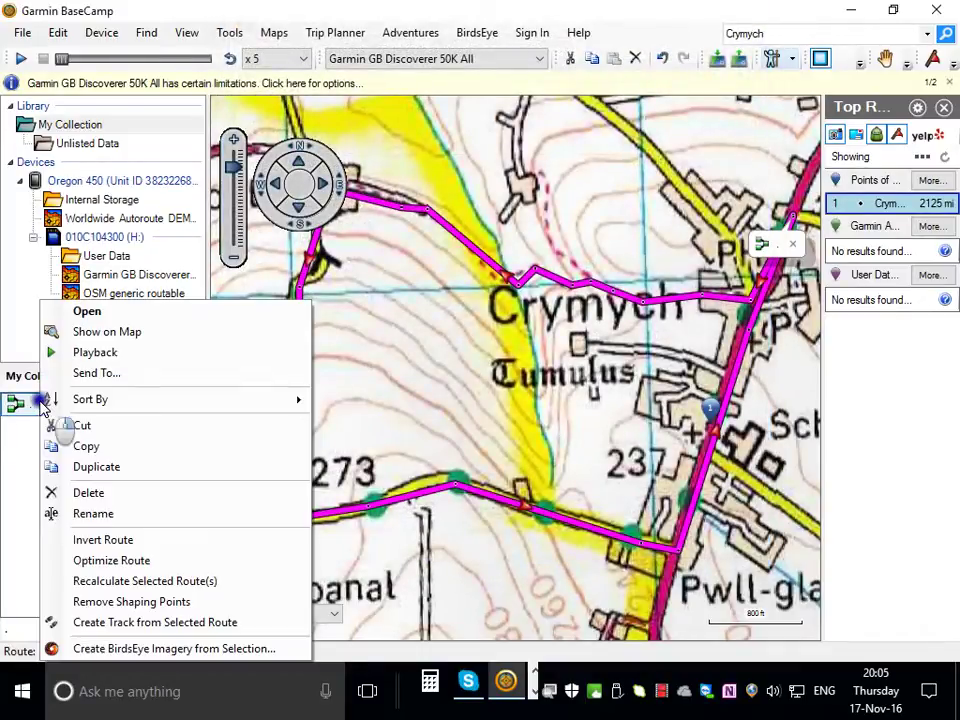
click(95, 493)
click(604, 381)
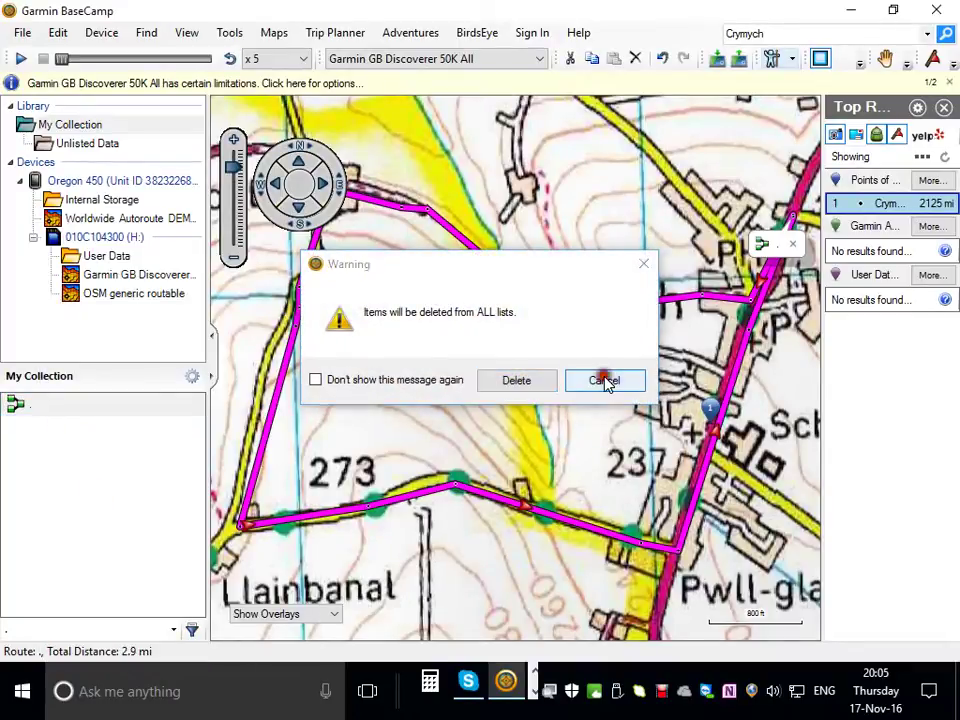
right_click(22, 403)
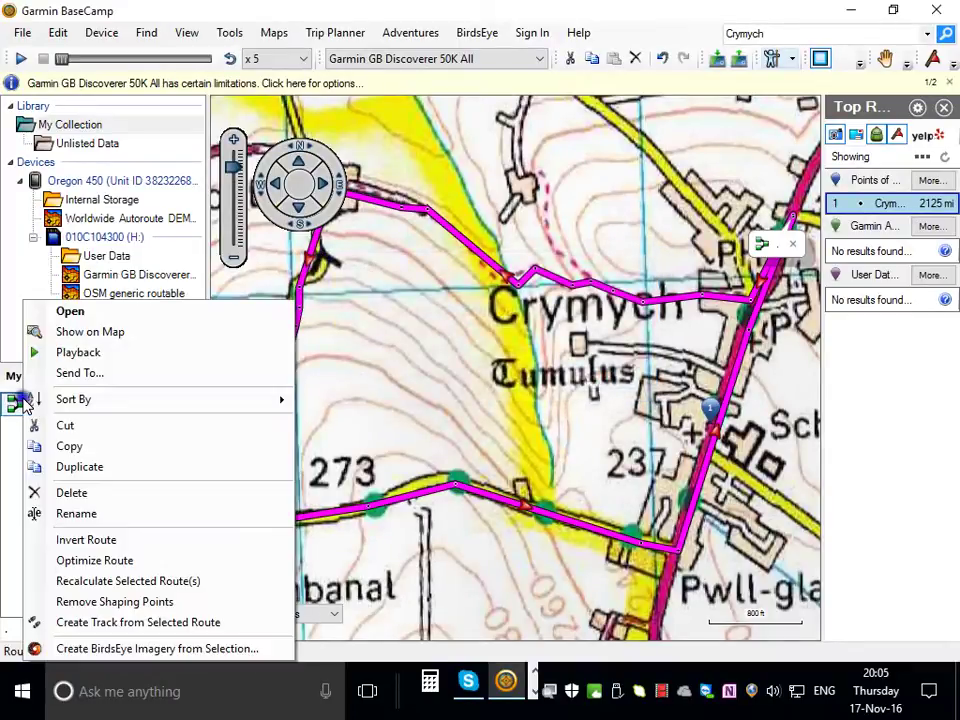
click(78, 515)
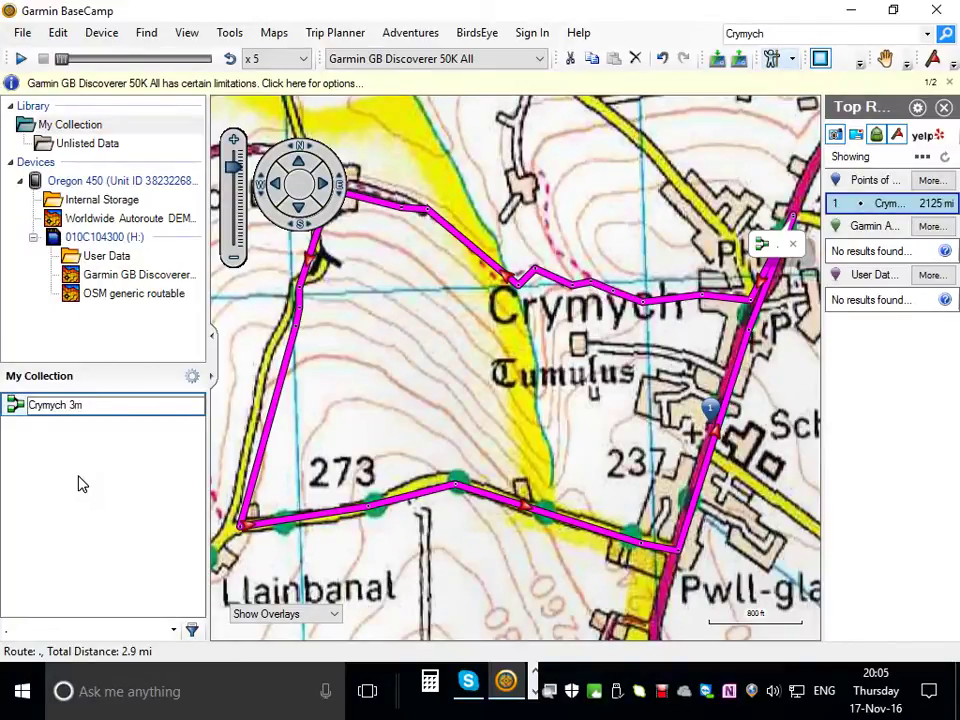
key(Return)
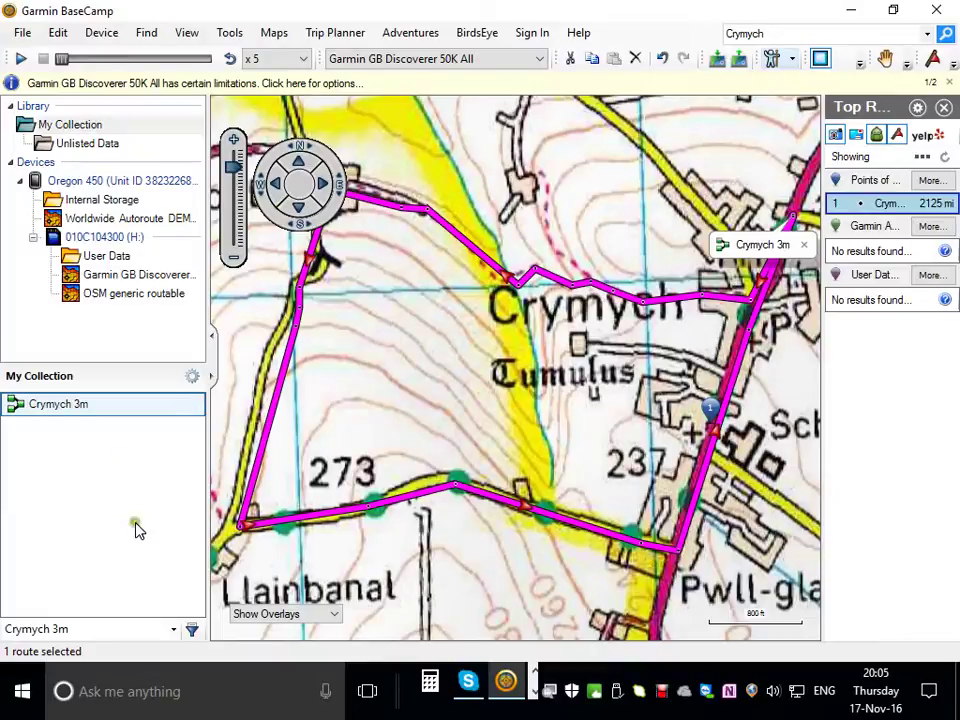
- Copy Crymych 3m from My Collection and paste it into the Oregon 450's Internal Storage
right_click(50, 417)
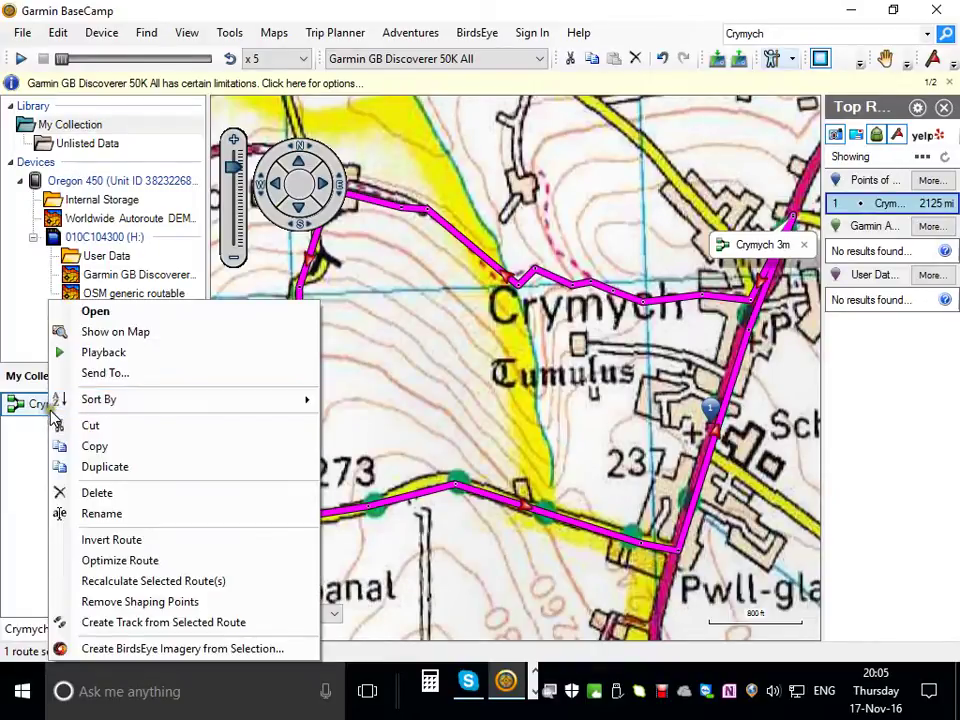
click(86, 446)
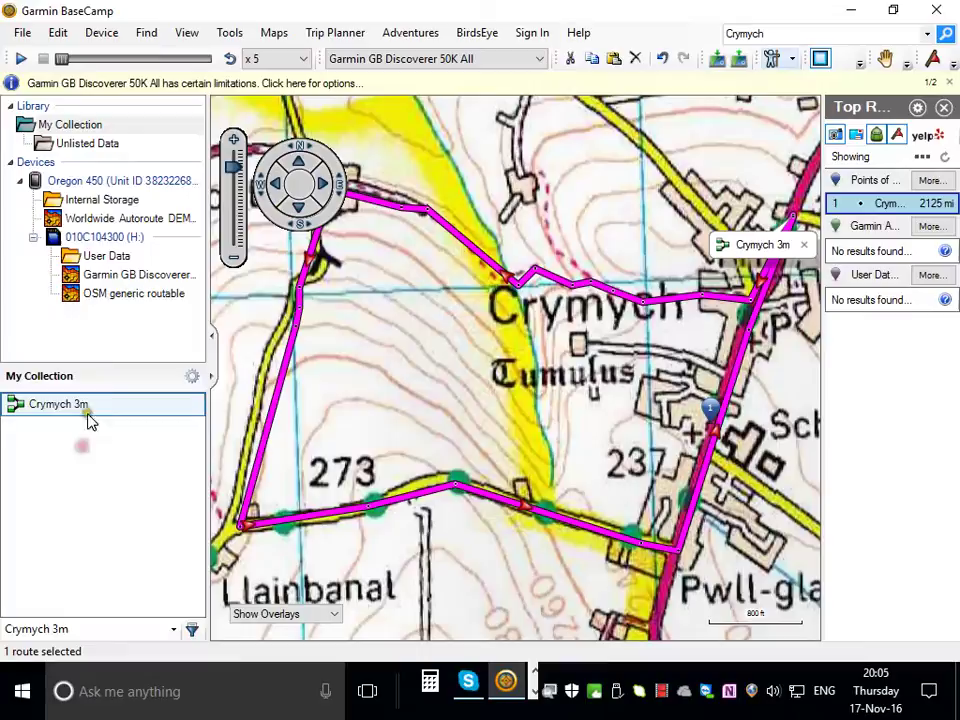
click(115, 203)
right_click(43, 514)
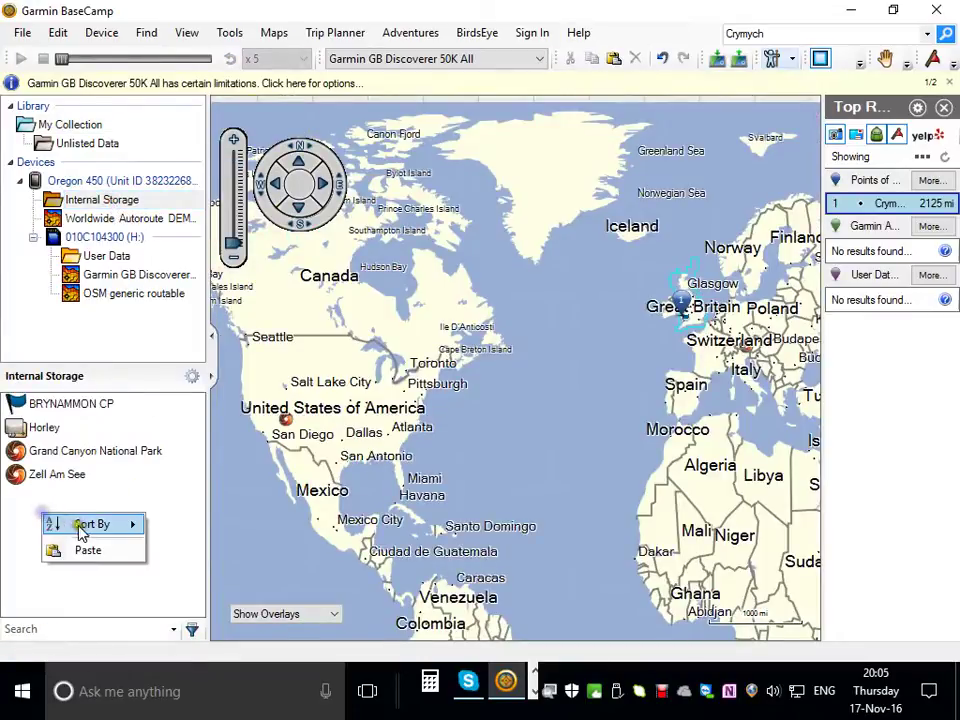
click(88, 551)
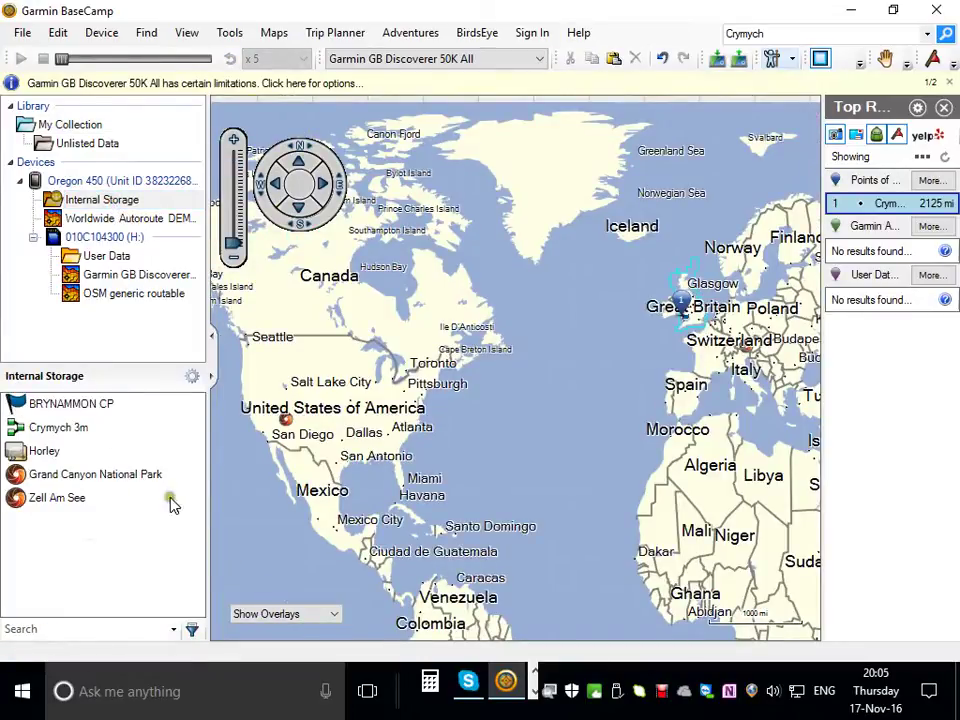